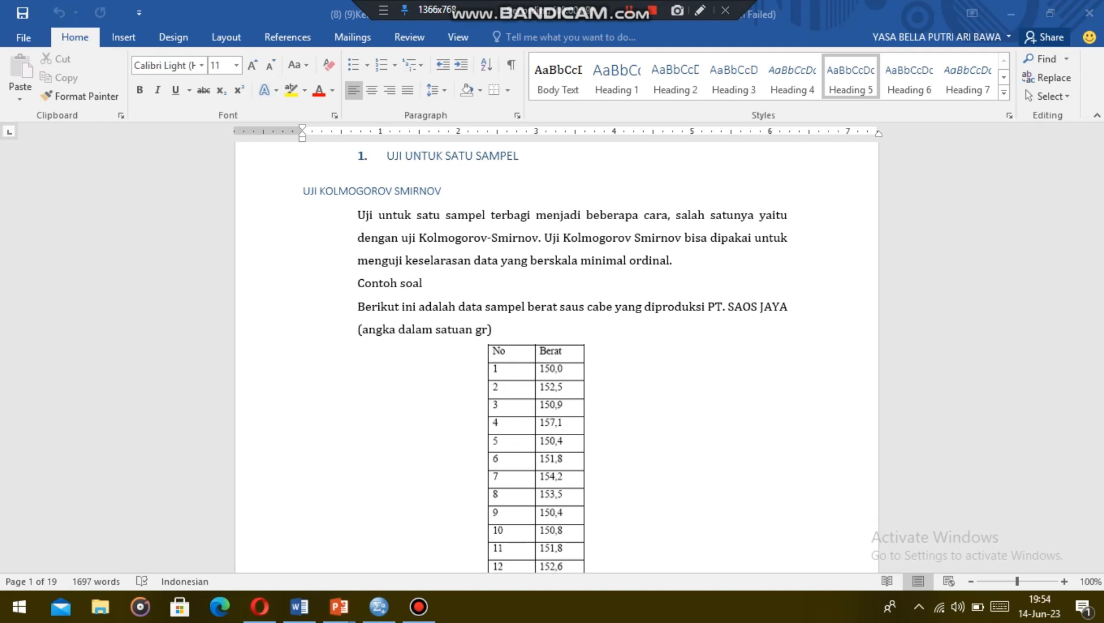
# - Read the Kolmogorov-Smirnov example in the Word document, including its Berat data table and the question about normal distribution
pyautogui.click(1099, 152)
pyautogui.moveTo(1100, 151); pyautogui.dragTo(1100, 156)
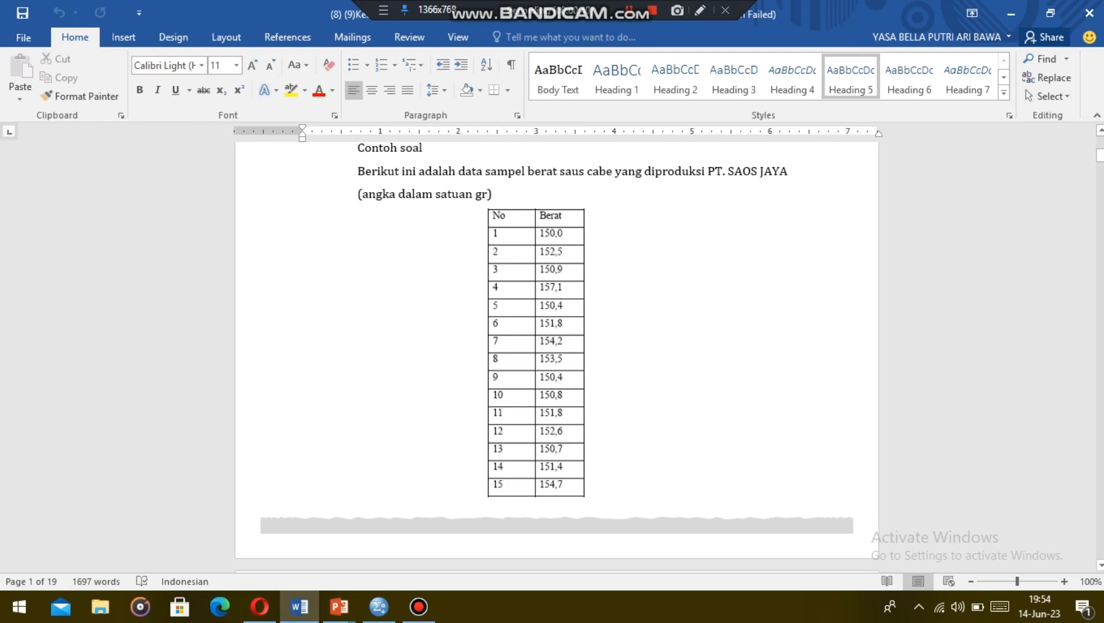
pyautogui.moveTo(1100, 155); pyautogui.dragTo(1100, 160)
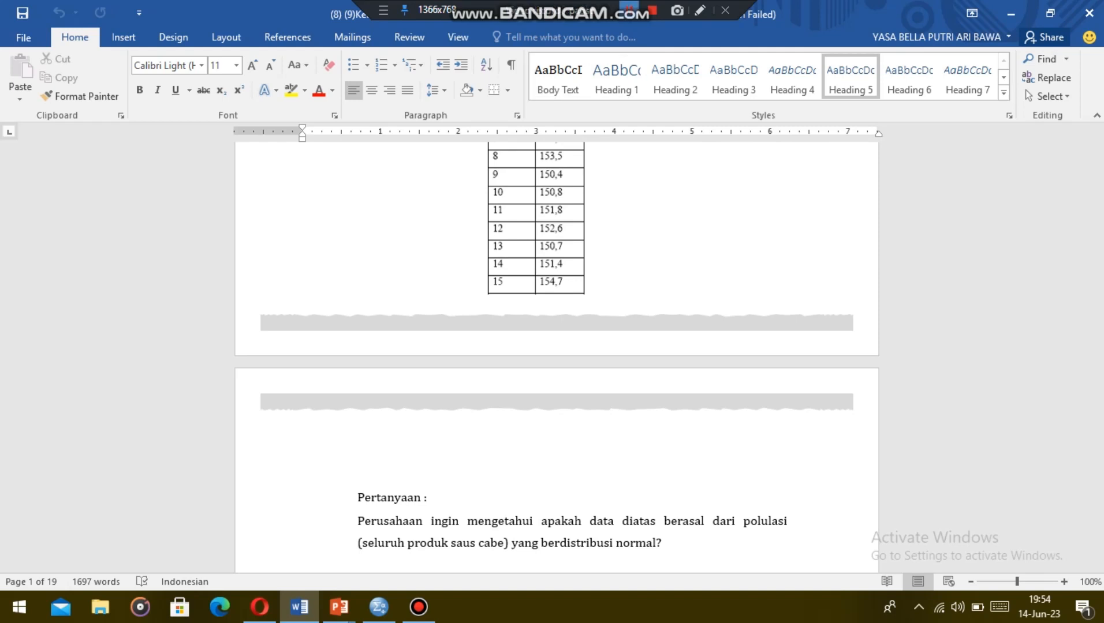
pyautogui.click(629, 10)
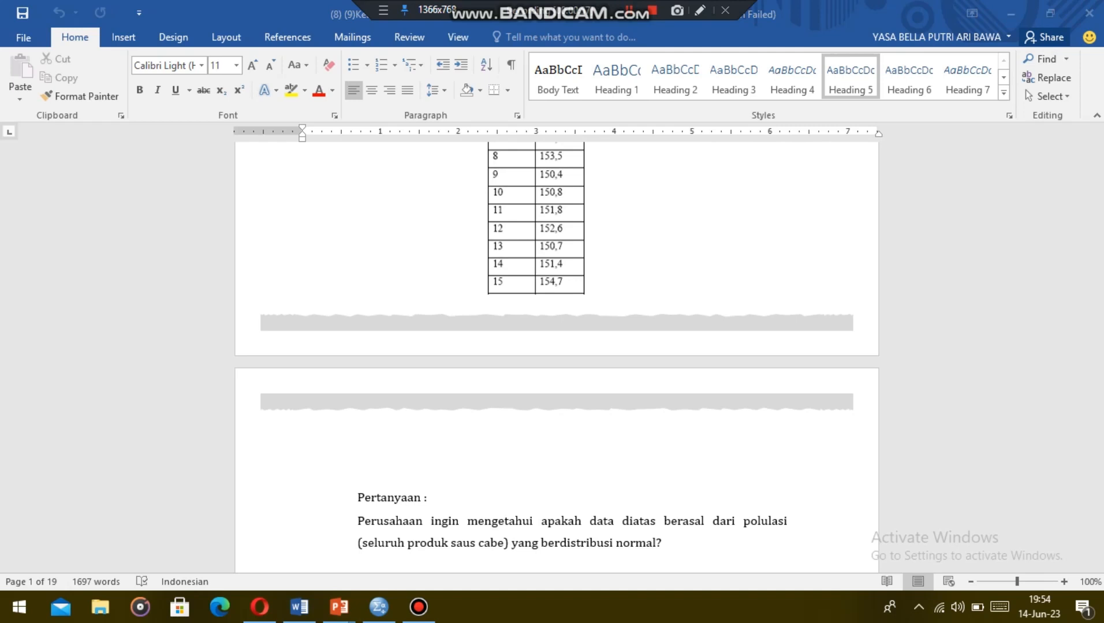
# - Switch to SPSS and check the definition of the Berat variable and its entered data
pyautogui.click(379, 606)
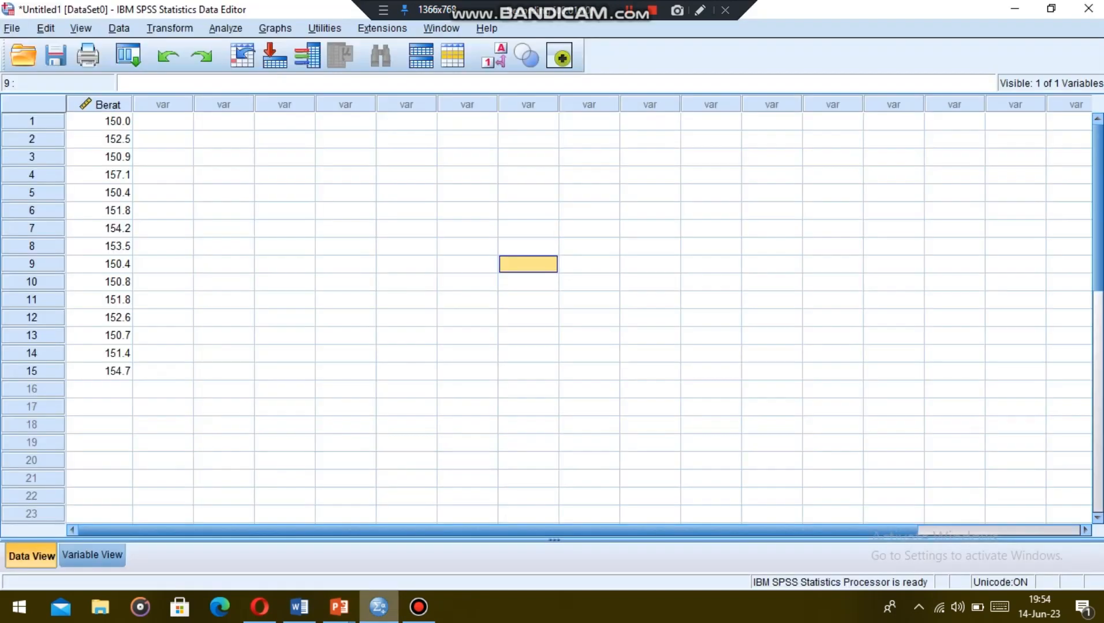
pyautogui.click(92, 555)
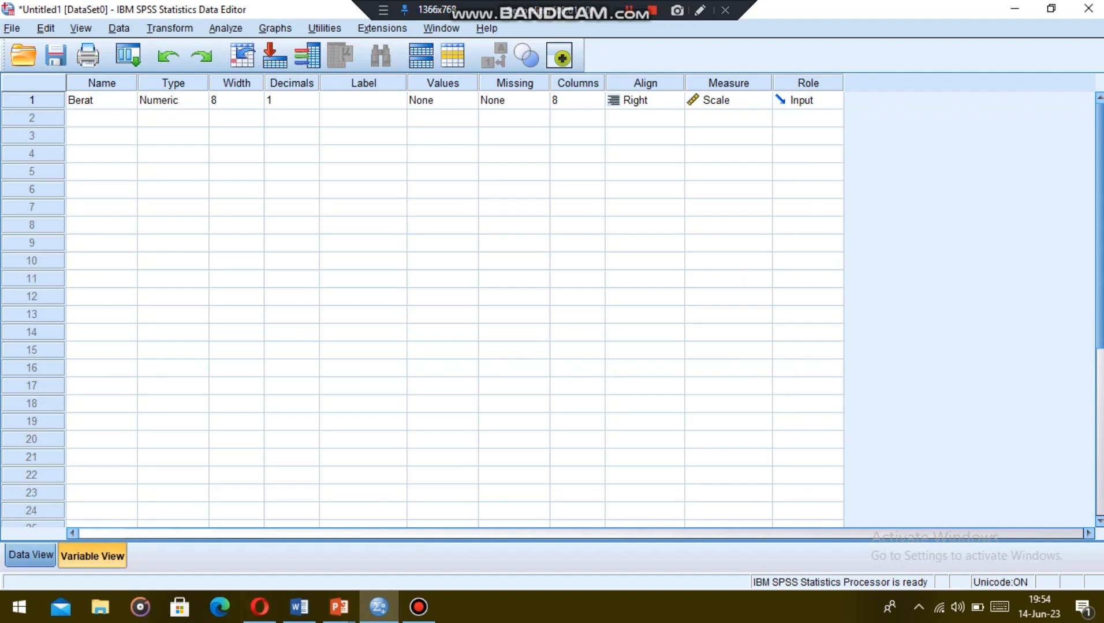
pyautogui.click(31, 556)
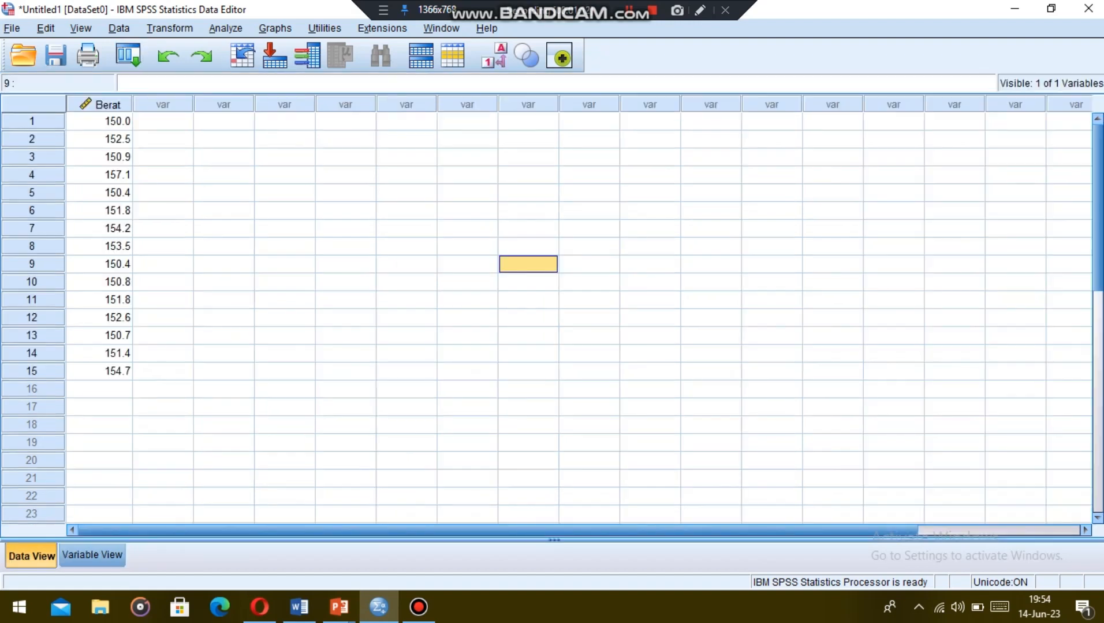
pyautogui.click(629, 10)
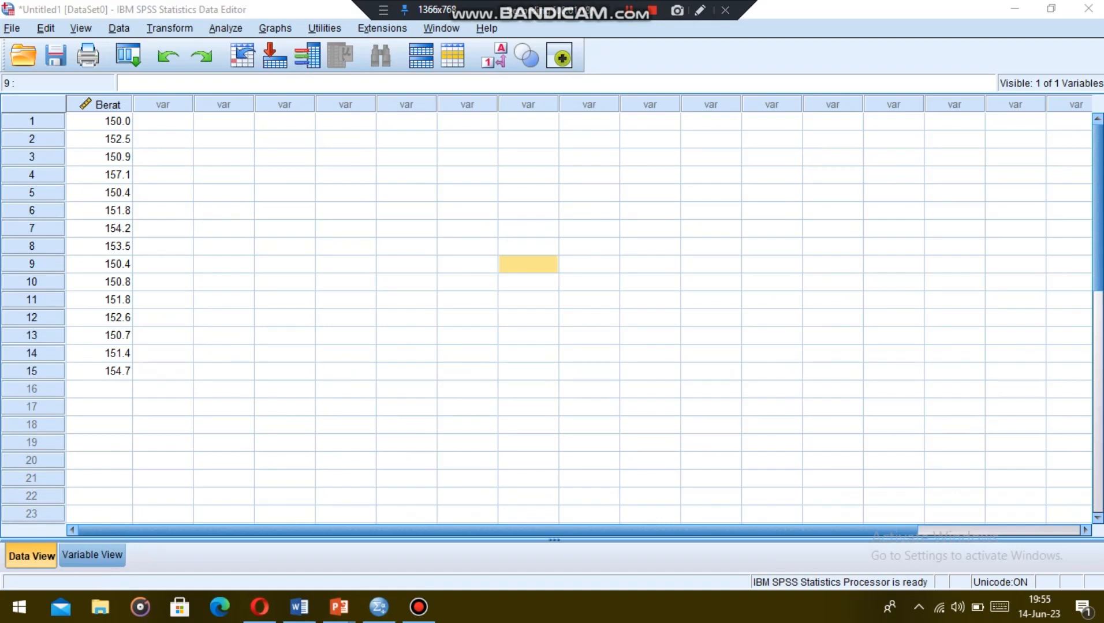
# - Run a legacy one-sample Kolmogorov-Smirnov test on the Berat variable against the Normal distribution
pyautogui.click(163, 121)
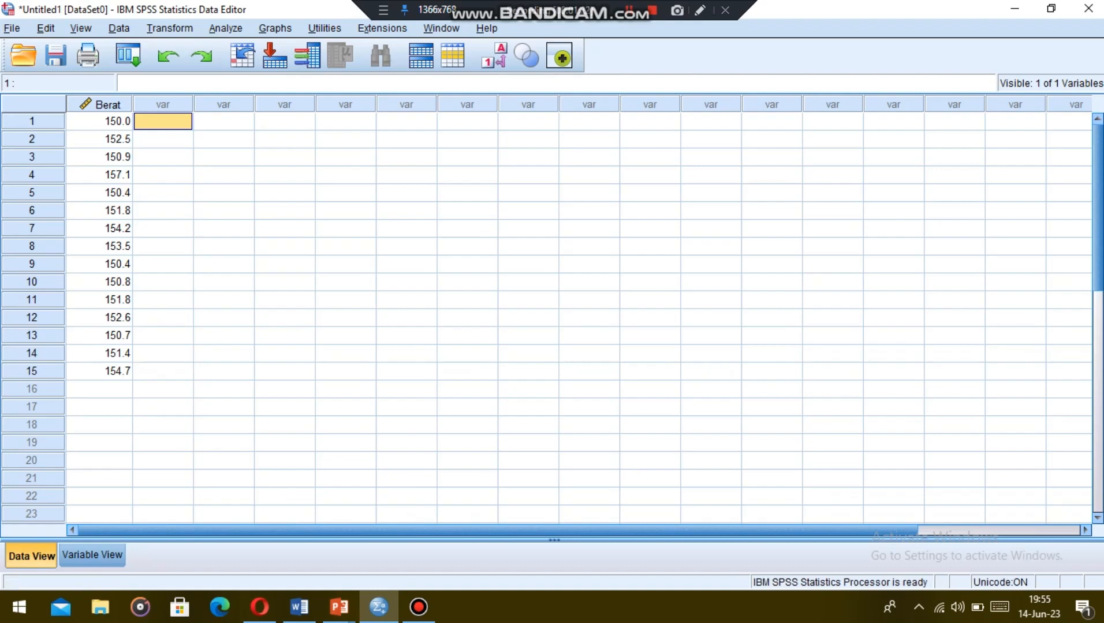
pyautogui.click(226, 28)
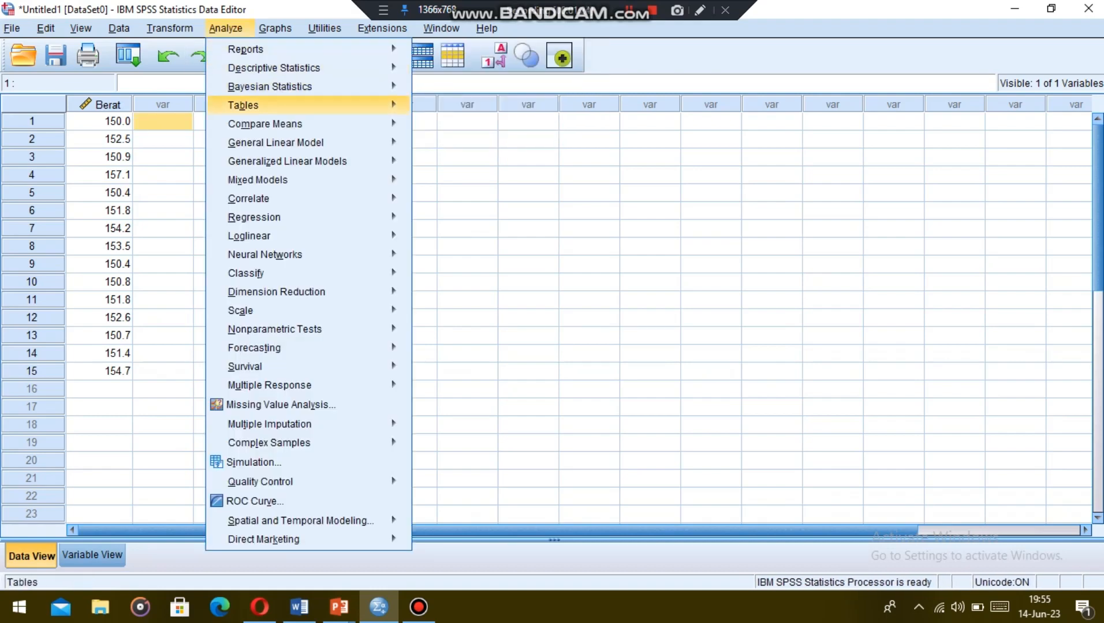
pyautogui.moveTo(276, 143)
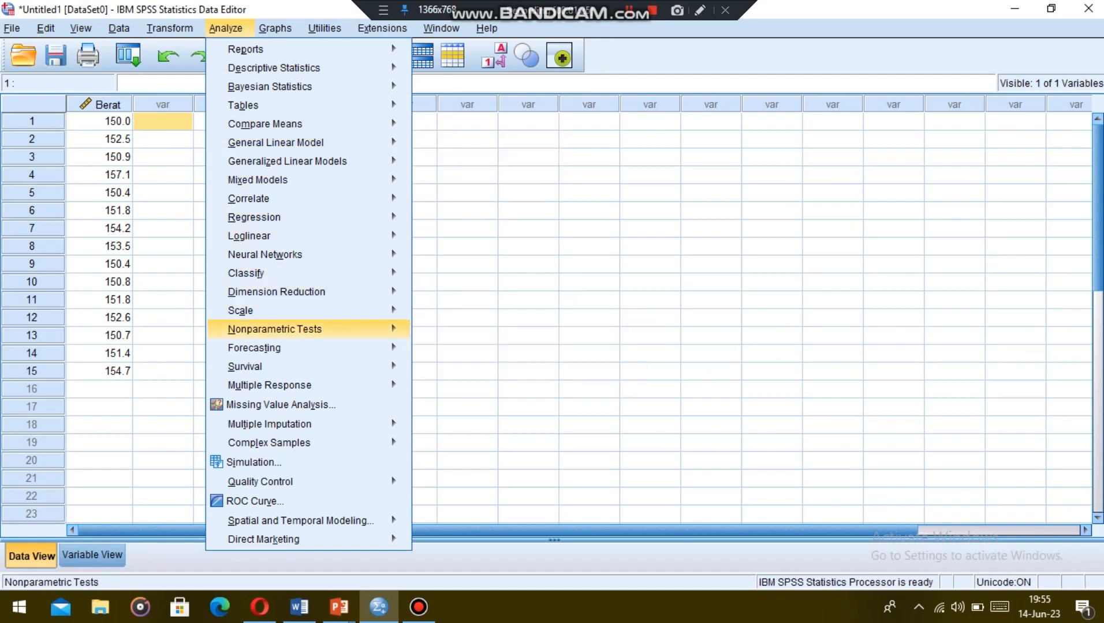
pyautogui.moveTo(275, 329)
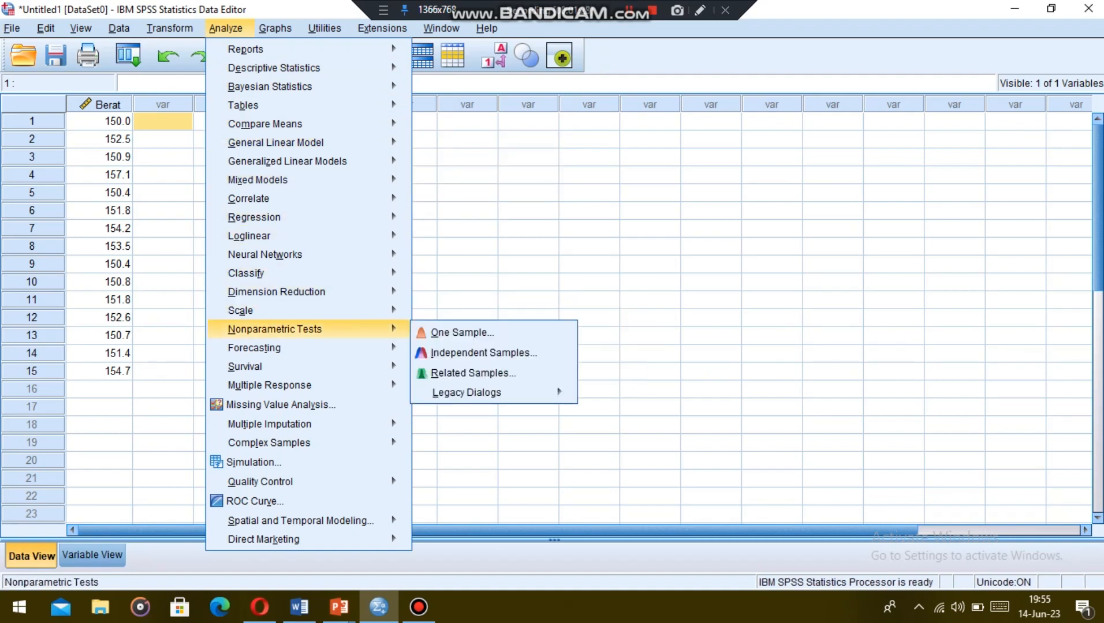
pyautogui.moveTo(466, 392)
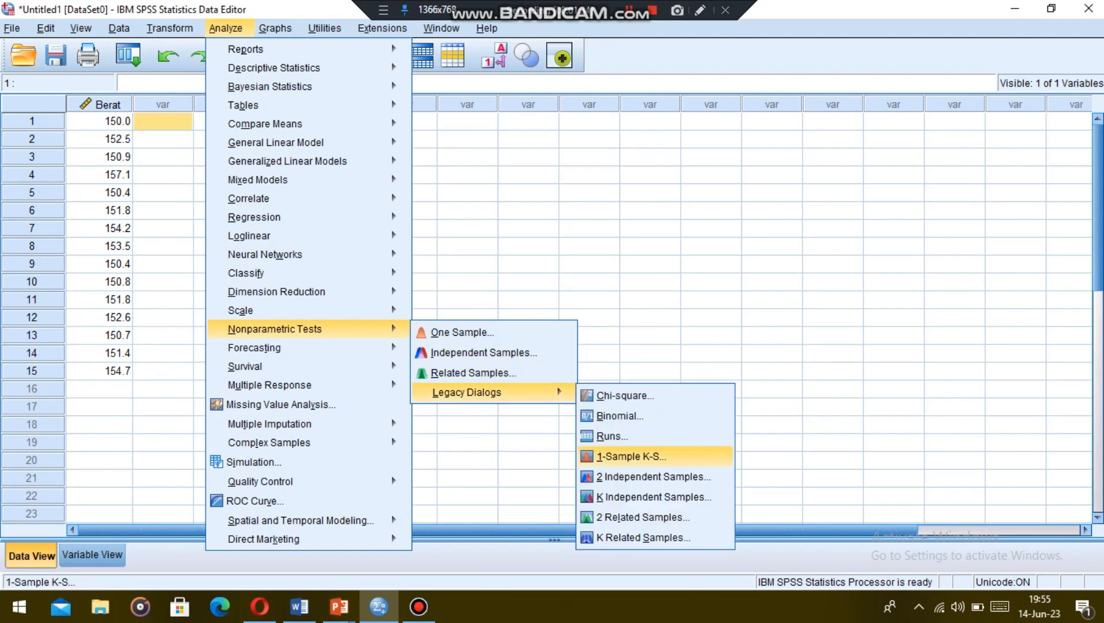
pyautogui.click(631, 456)
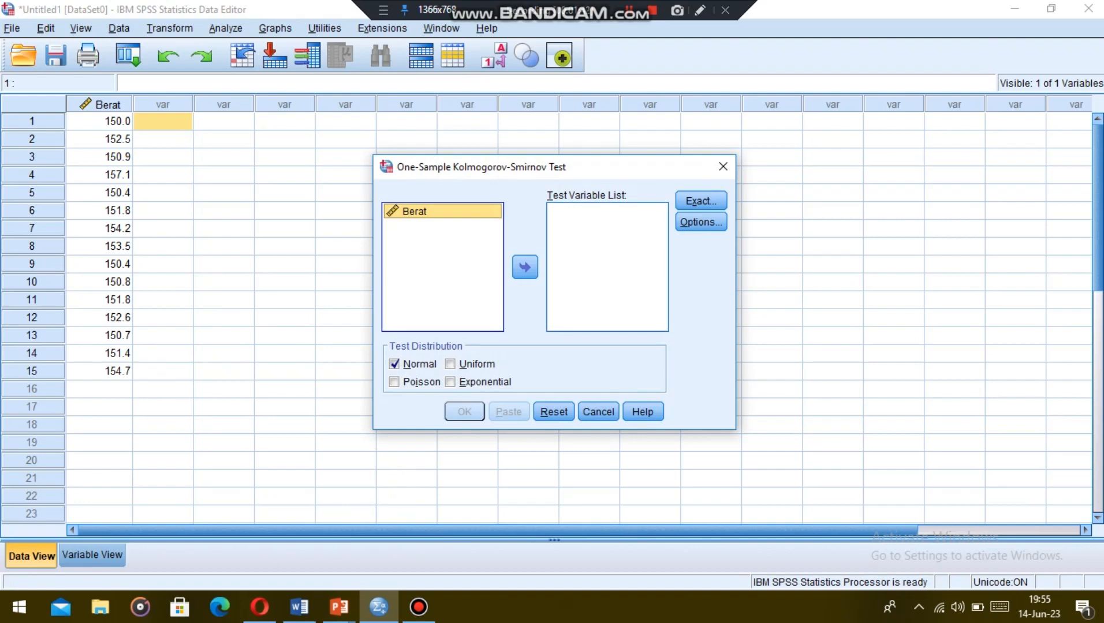
pyautogui.click(525, 266)
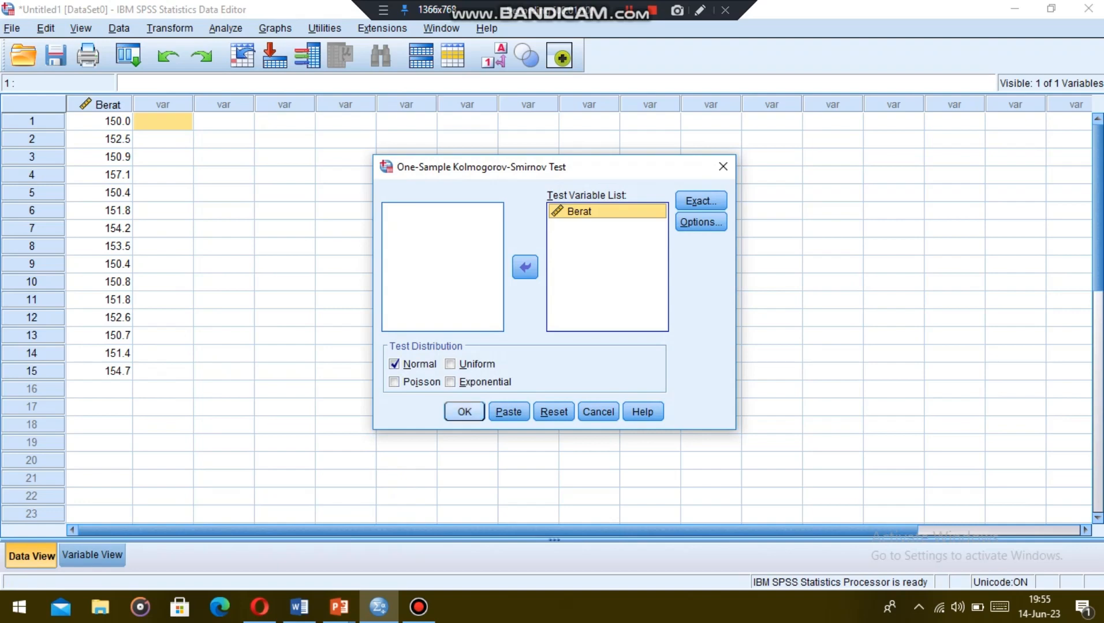
pyautogui.press('Return')
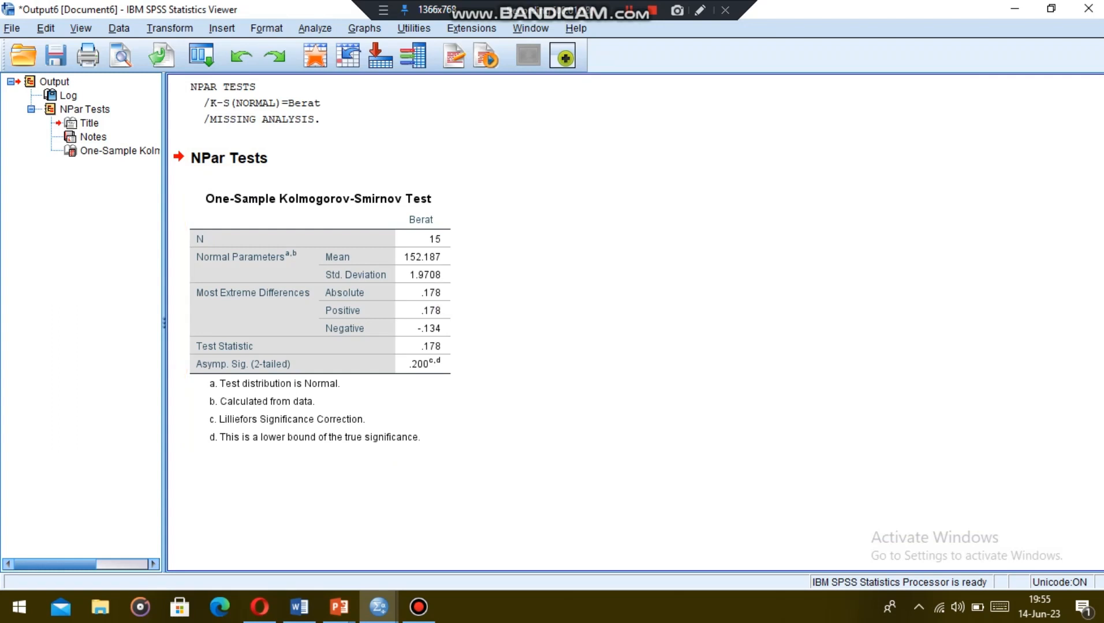
pyautogui.click(630, 10)
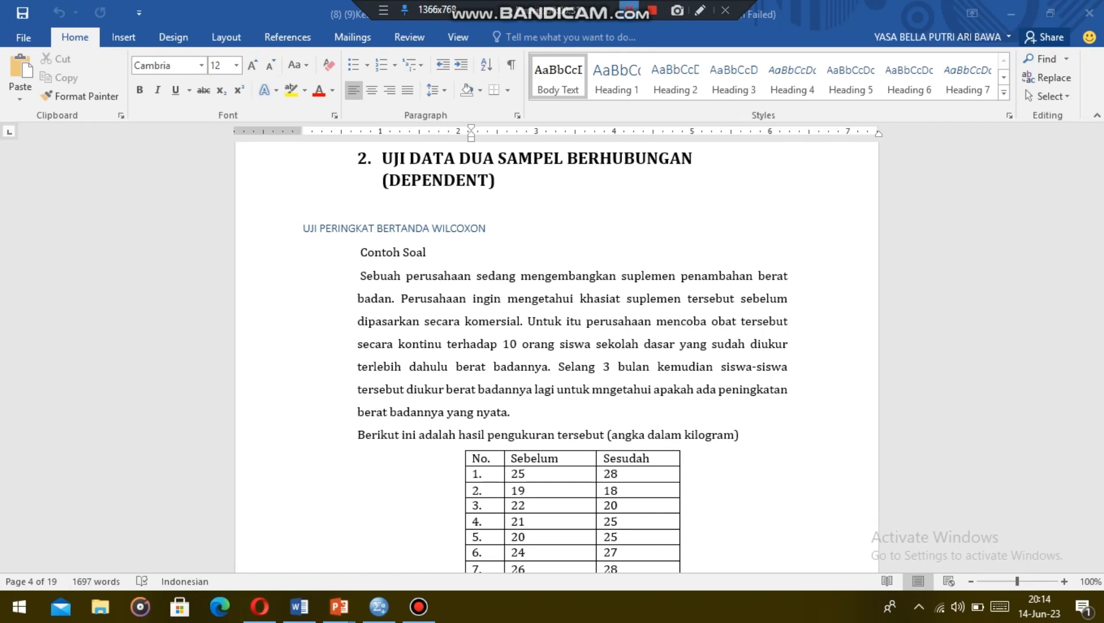
# - Review the Wilcoxon example problem and check how the Sebelum and Sesudah variables are defined in the SPSS data set
pyautogui.scroll(-1, 556, 358)
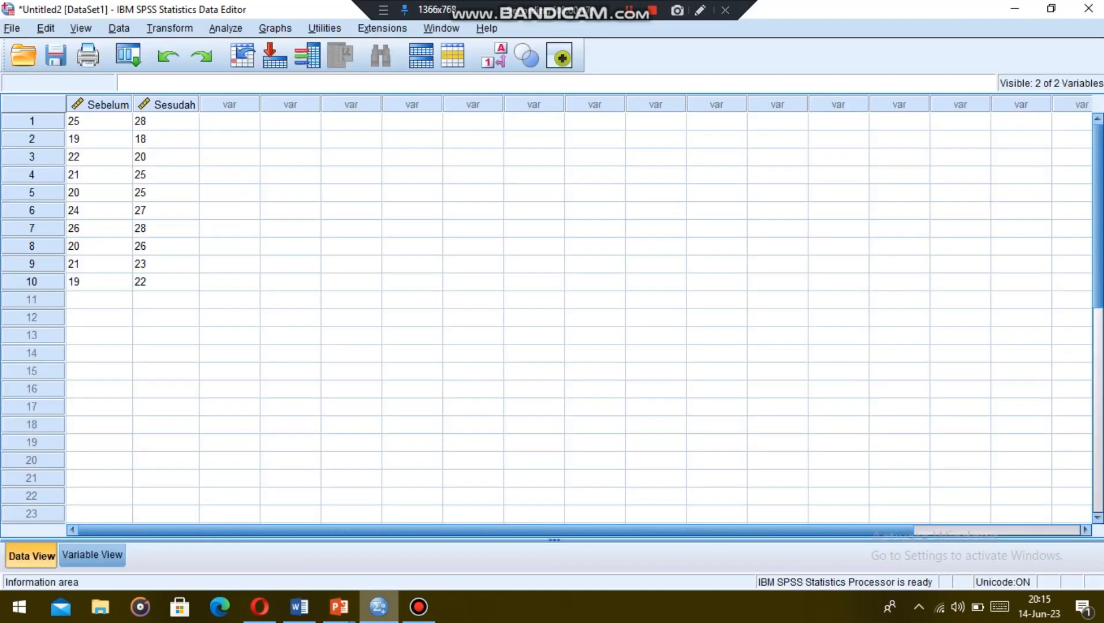
pyautogui.click(92, 555)
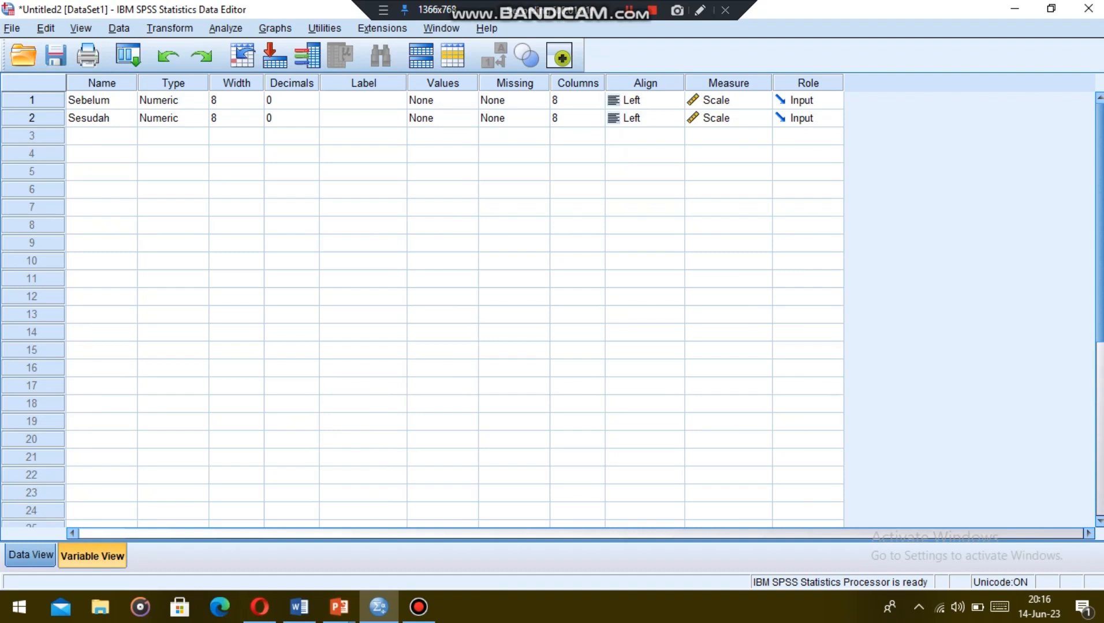
pyautogui.click(31, 556)
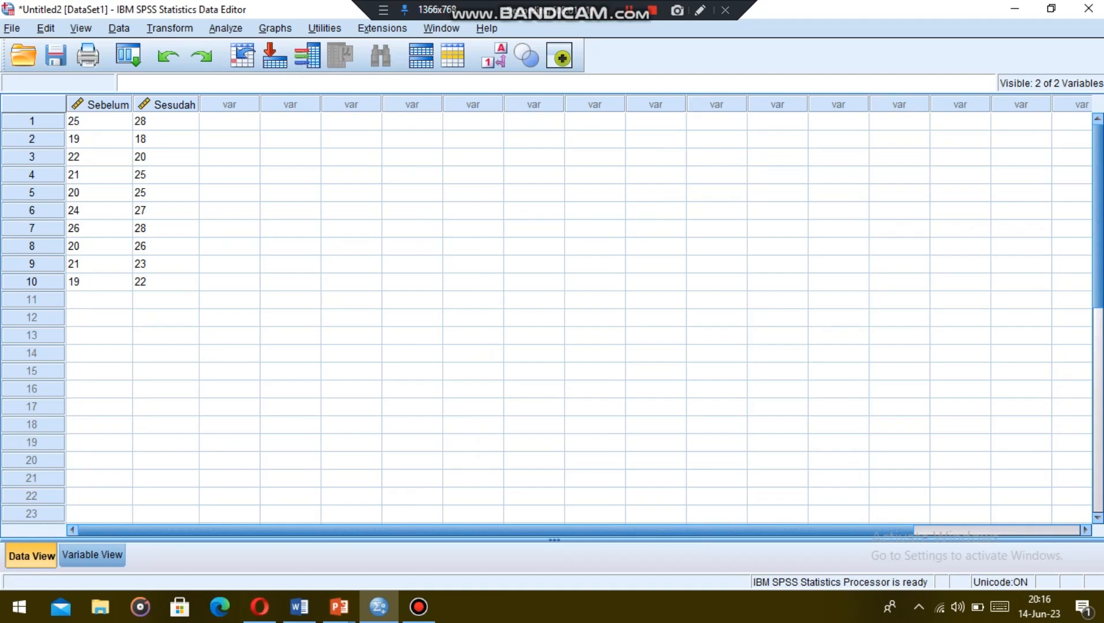
# - Set up a legacy Two-Related-Samples test with Sebelum as Variable1 and Sesudah as Variable2 of the first pair
pyautogui.click(226, 29)
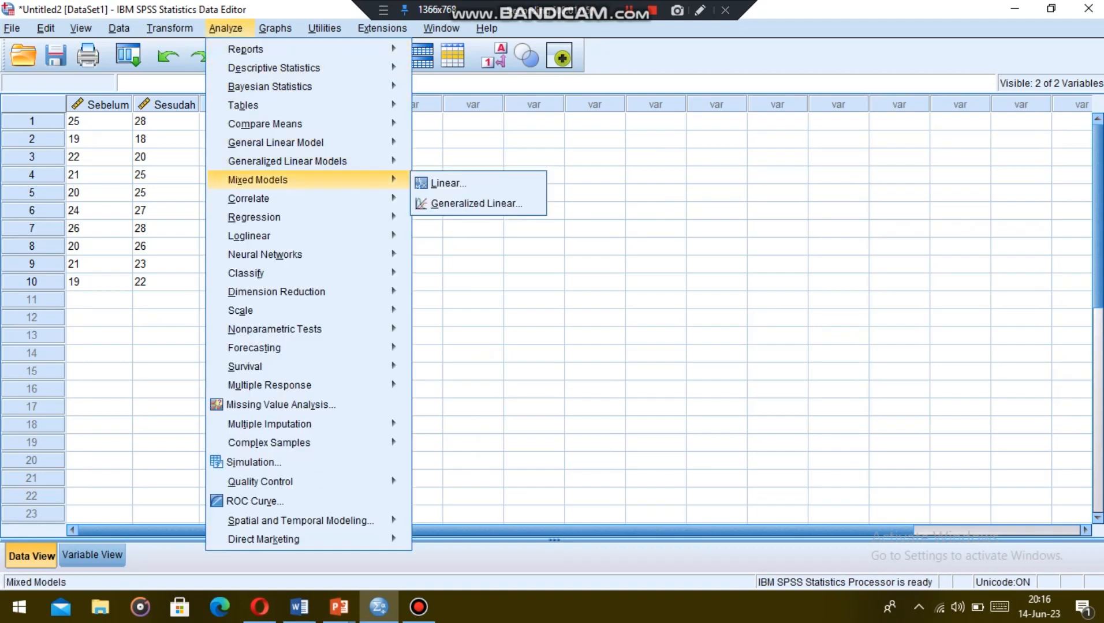
pyautogui.moveTo(275, 329)
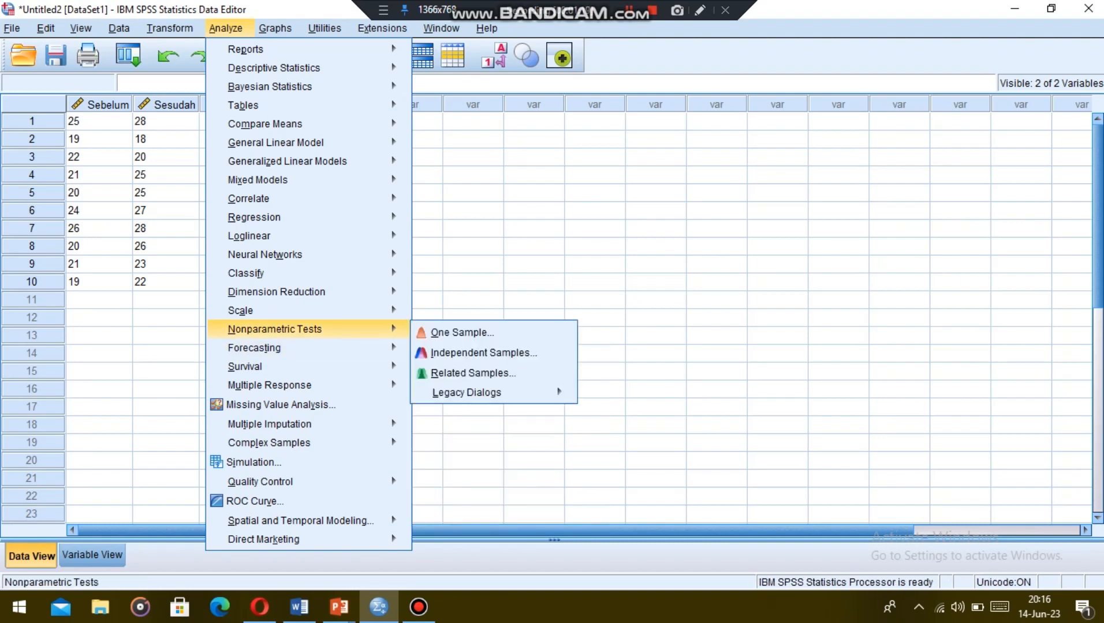
pyautogui.moveTo(466, 392)
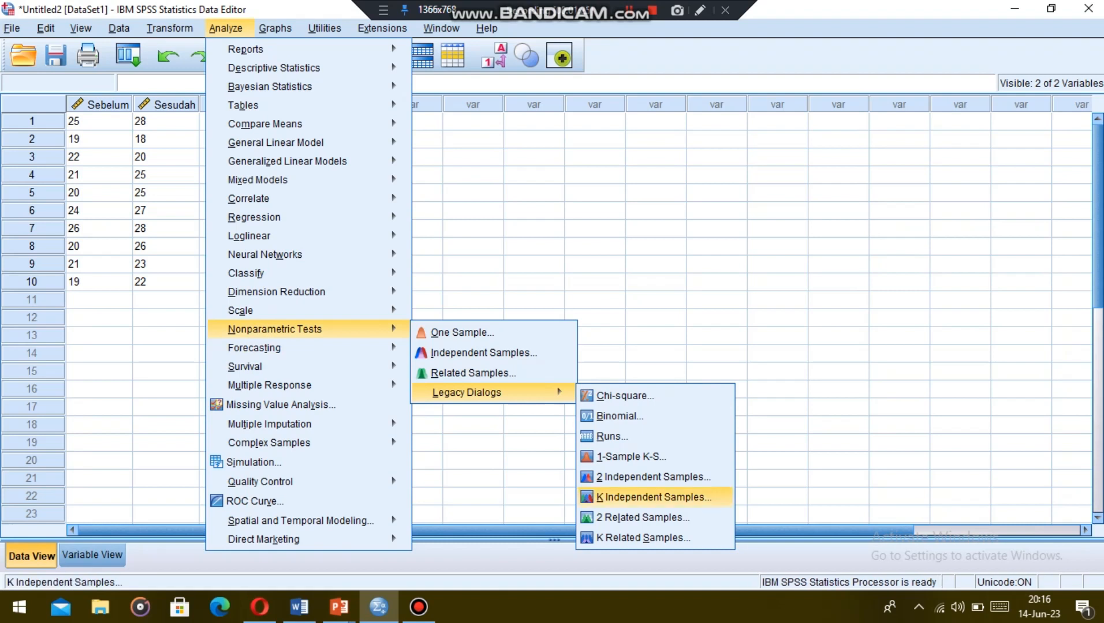
pyautogui.click(643, 518)
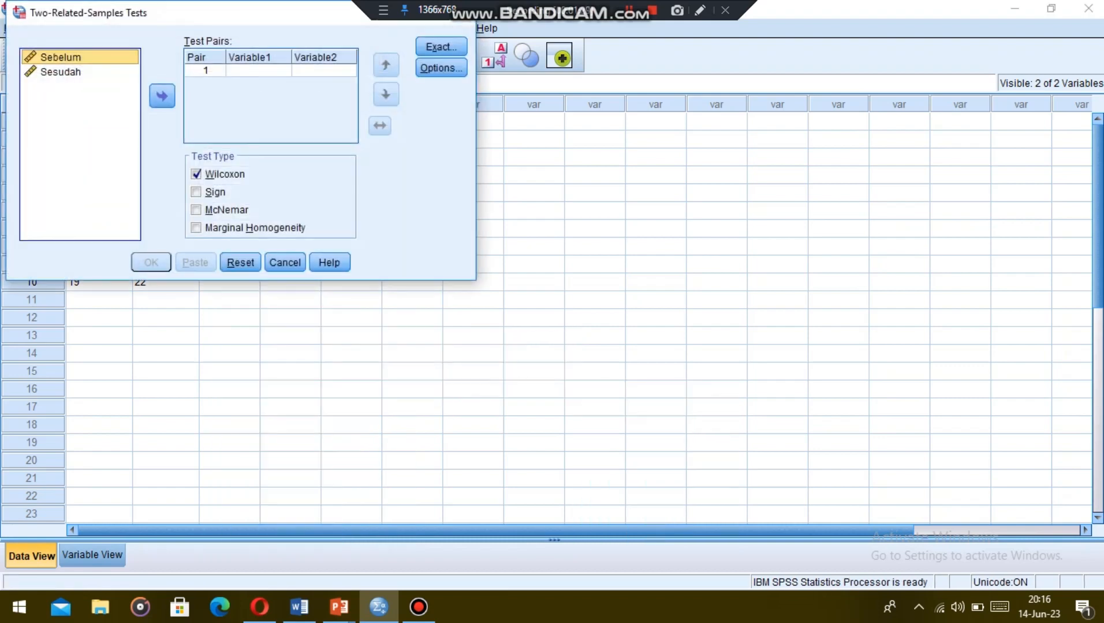
pyautogui.moveTo(264, 1); pyautogui.dragTo(418, 123)
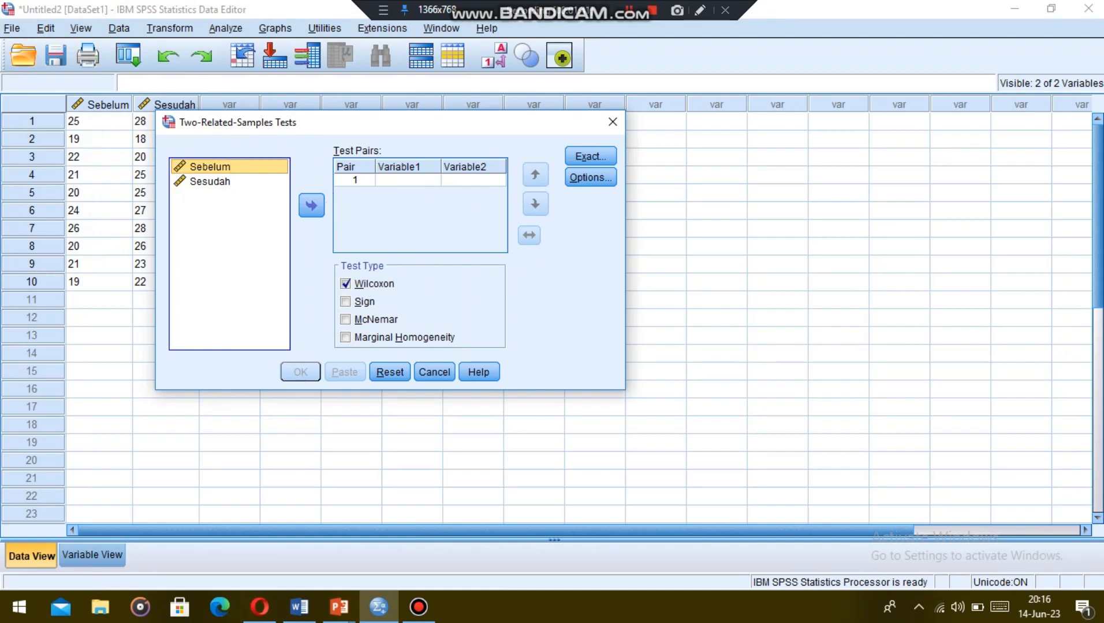
pyautogui.click(311, 206)
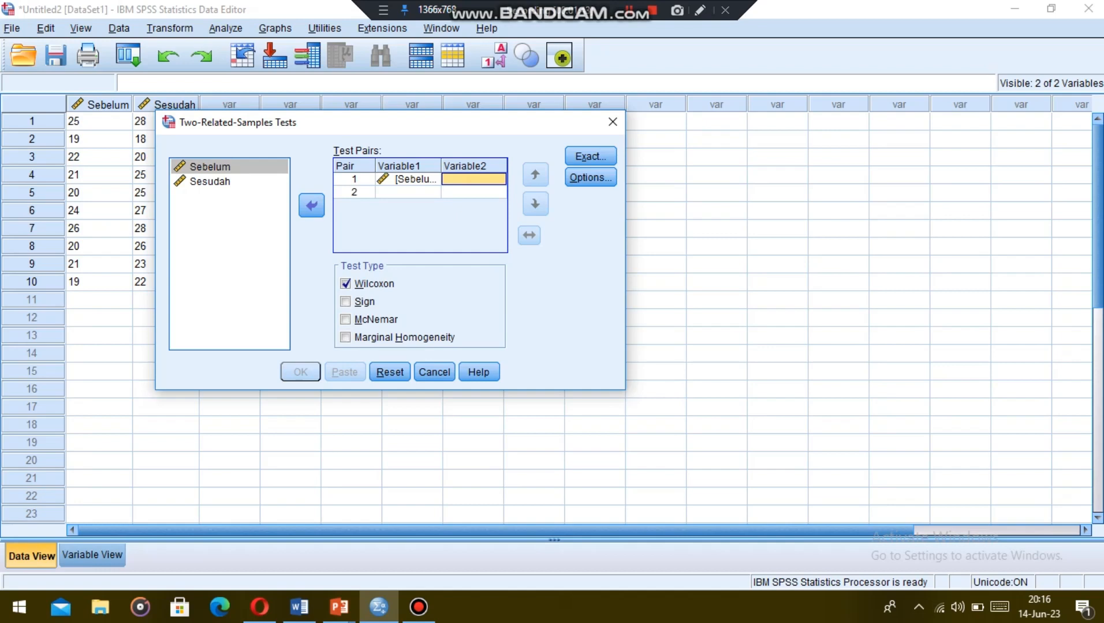
pyautogui.click(210, 181)
pyautogui.click(311, 206)
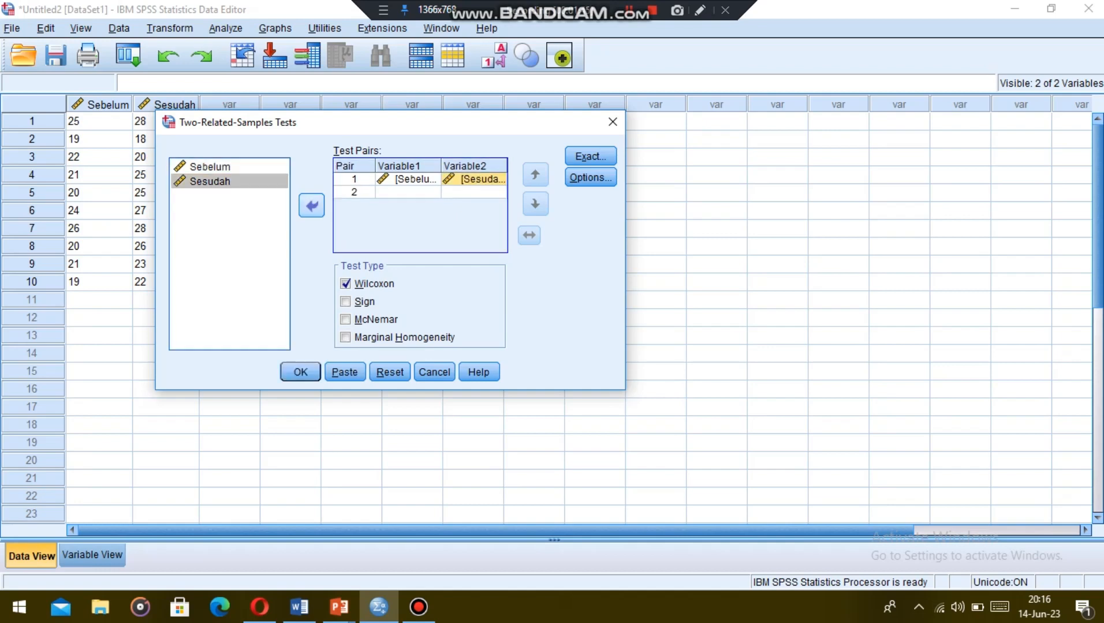
# - Run the two-related-samples test on the pair with Wilcoxon as the only test type
pyautogui.click(346, 284)
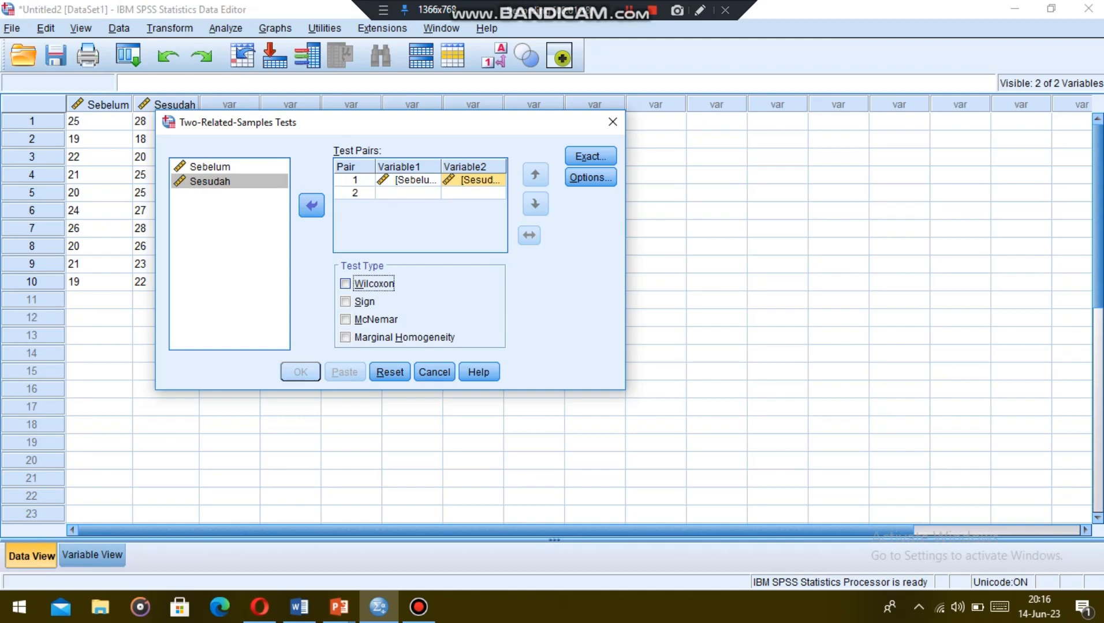
pyautogui.click(346, 284)
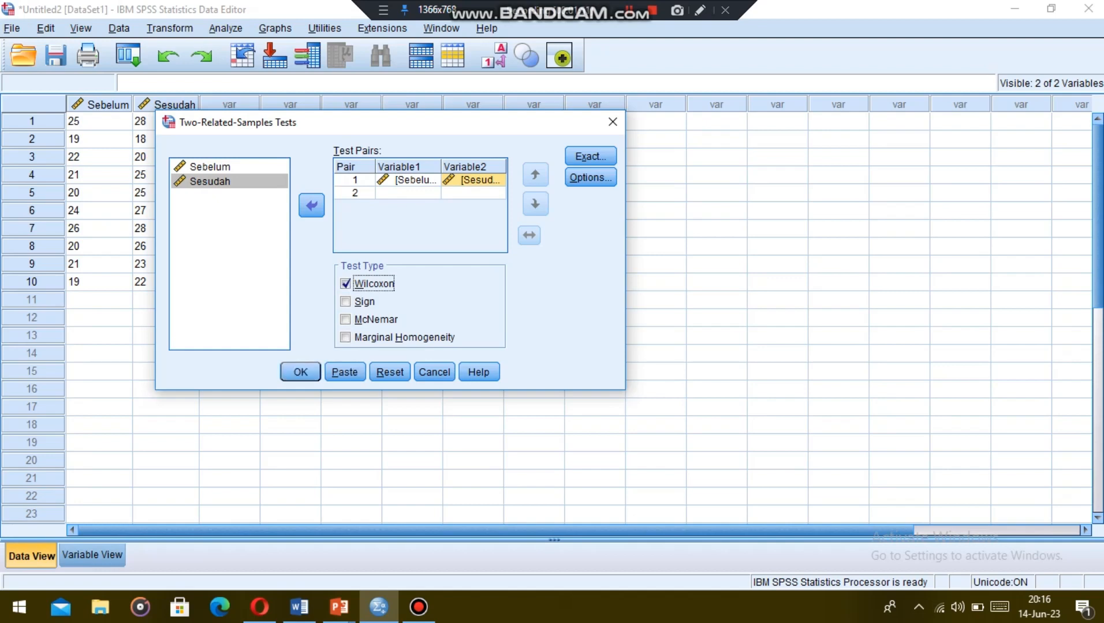
pyautogui.click(300, 372)
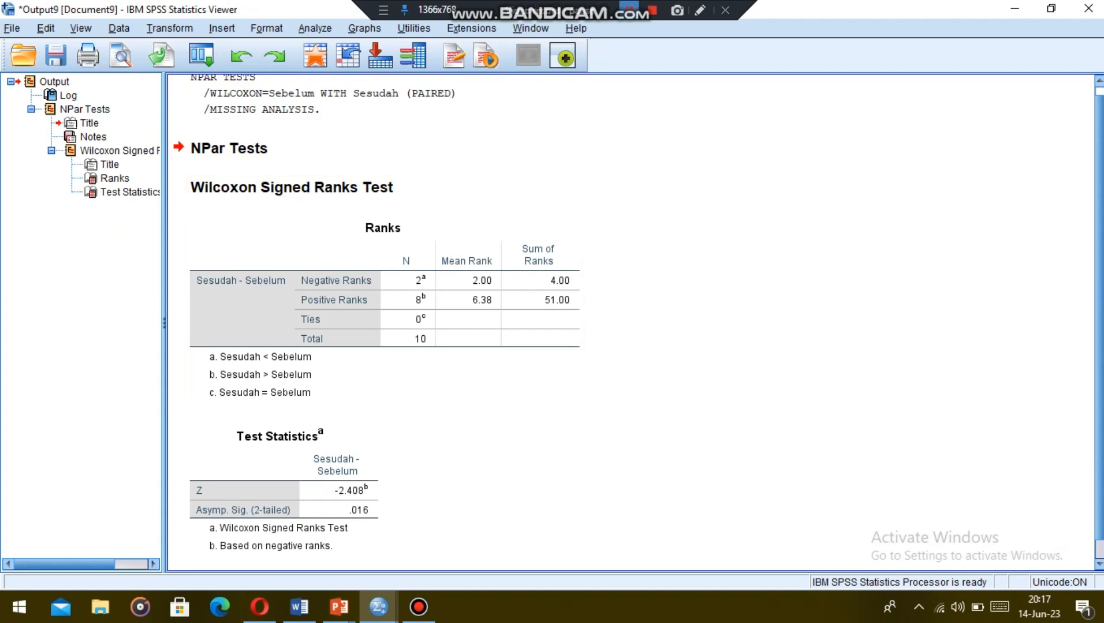
# - Examine the Ranks table in the Wilcoxon Signed Ranks Test output
pyautogui.click(629, 10)
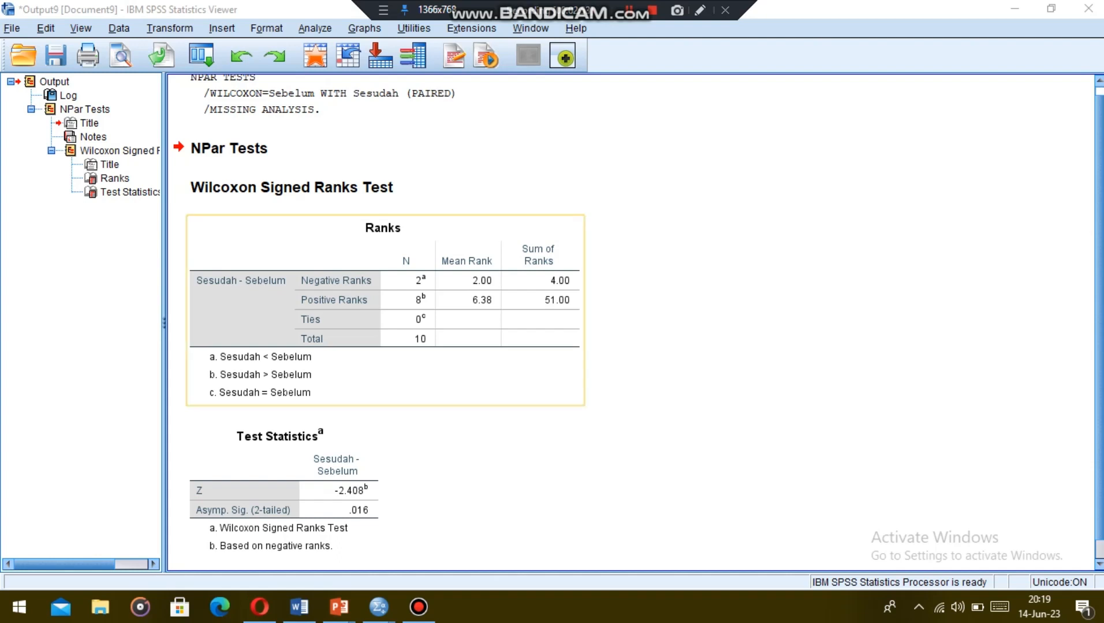
pyautogui.click(559, 281)
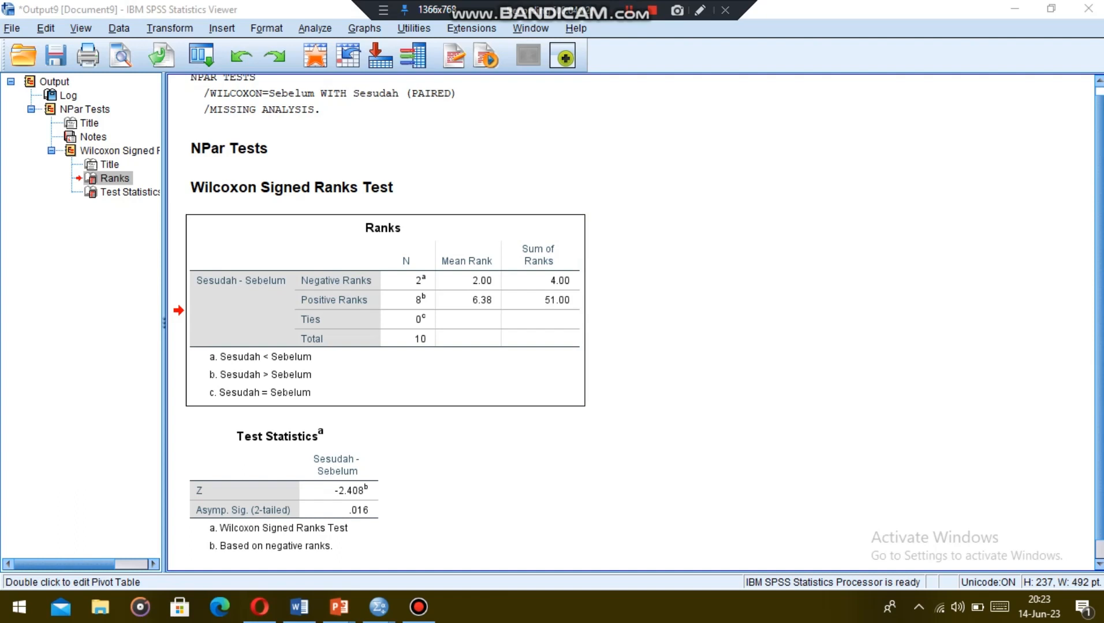
pyautogui.scroll(-1, 630, 320)
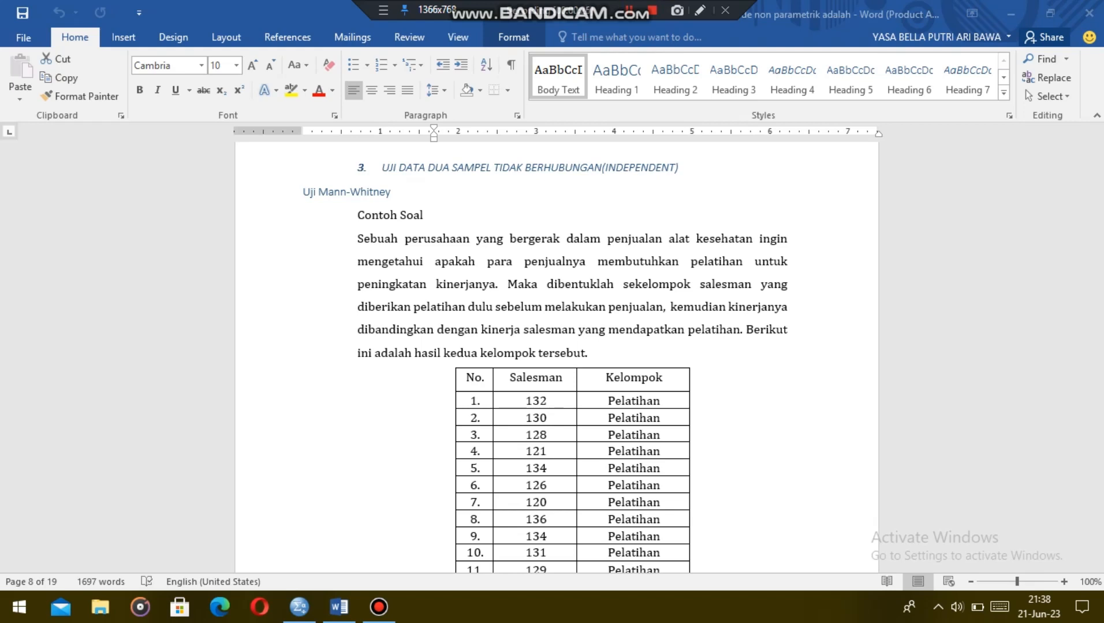
# - Read the Mann-Whitney salesman training example in the Word document and switch to the matching 3.sav data set in SPSS
pyautogui.hotkey('alt', 'Tab')
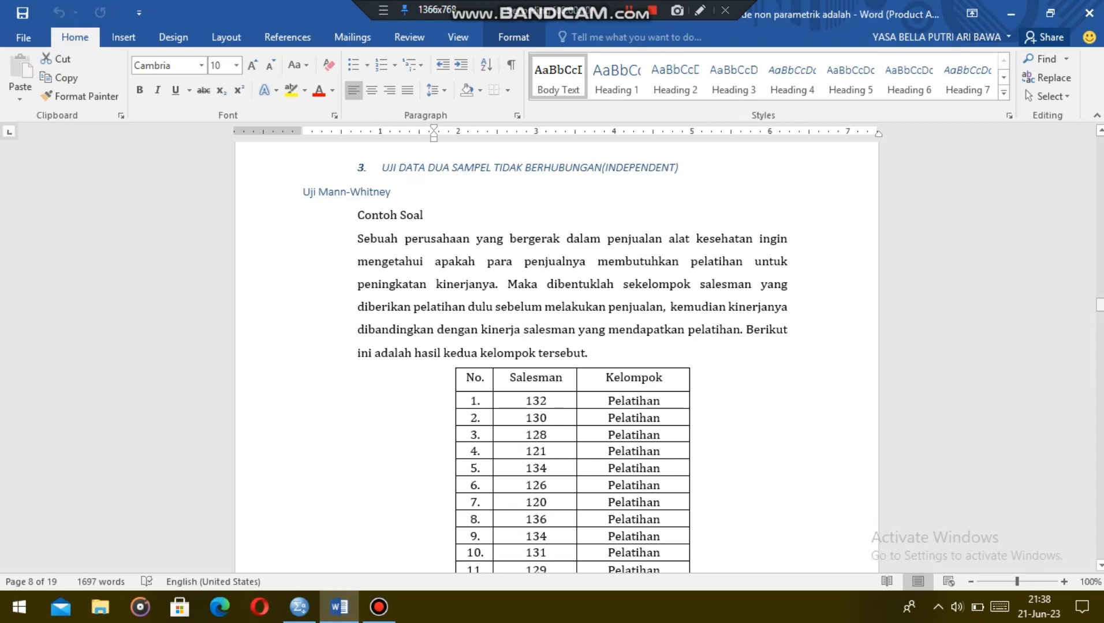
pyautogui.moveTo(1100, 305)
pyautogui.mouseDown()
pyautogui.moveTo(1099, 322)
pyautogui.moveTo(1099, 306)
pyautogui.mouseUp()
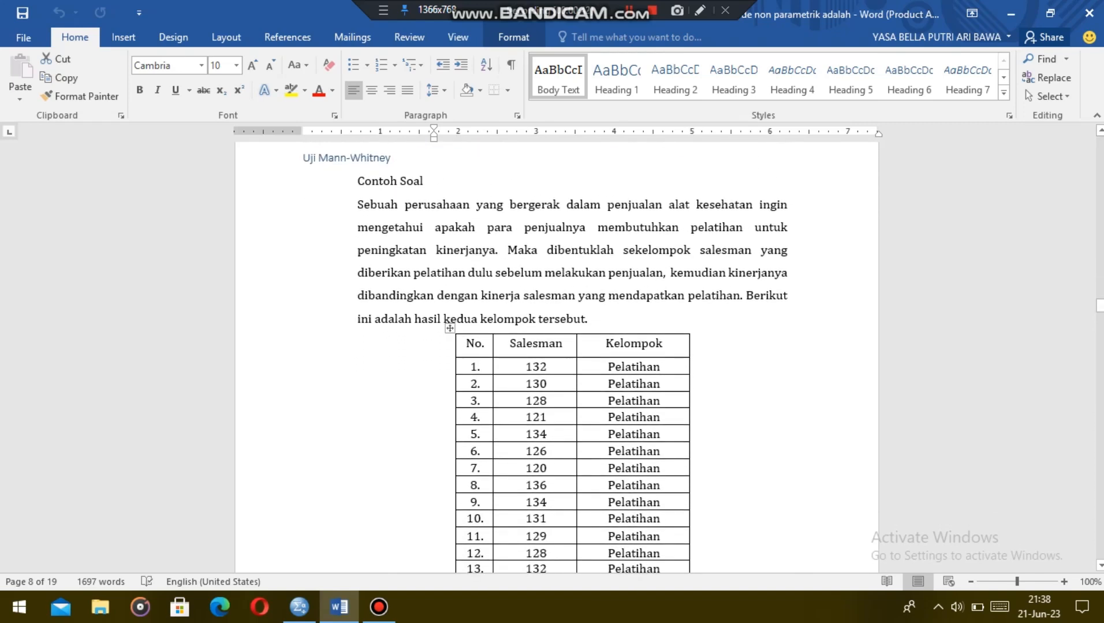
pyautogui.click(299, 607)
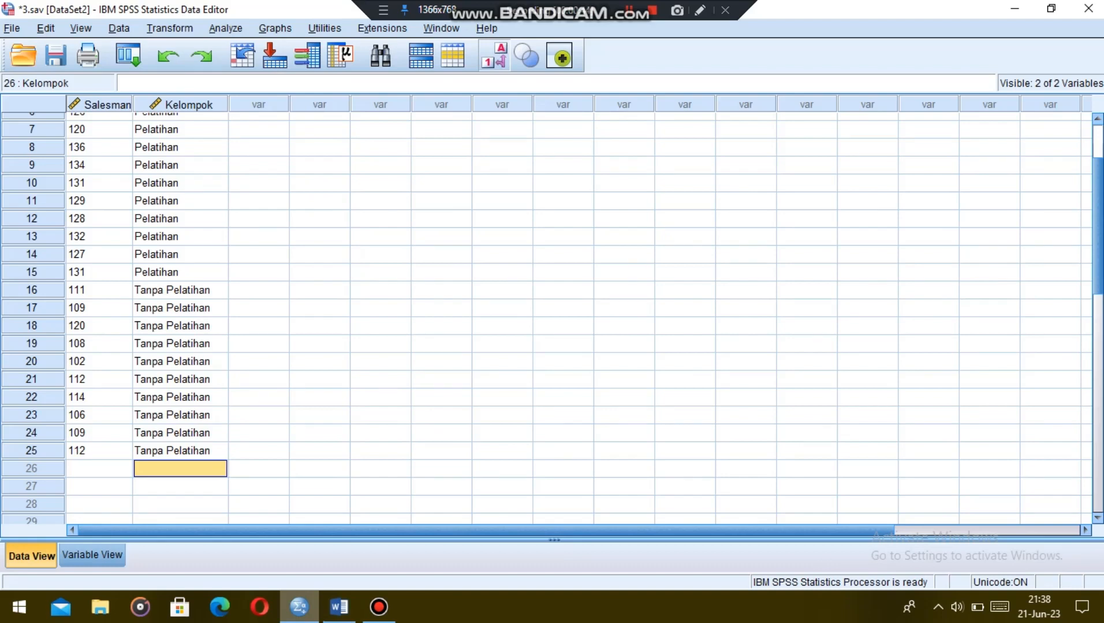
# - Check the variable definitions, the value labels of Kelompok and the case rows of the salesman data set
pyautogui.click(92, 556)
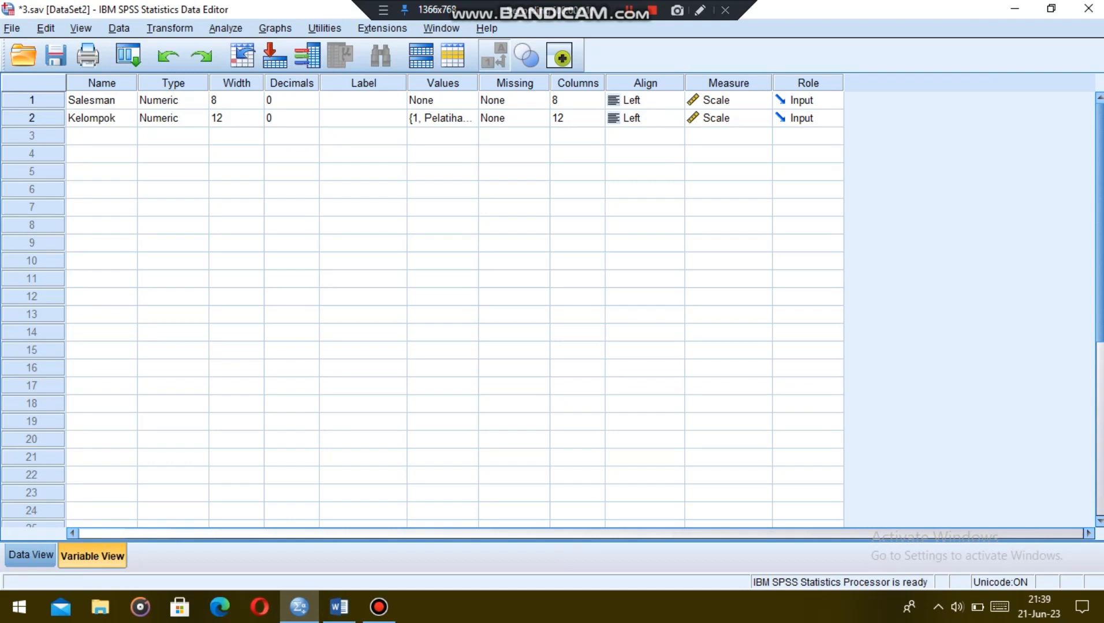
pyautogui.click(442, 118)
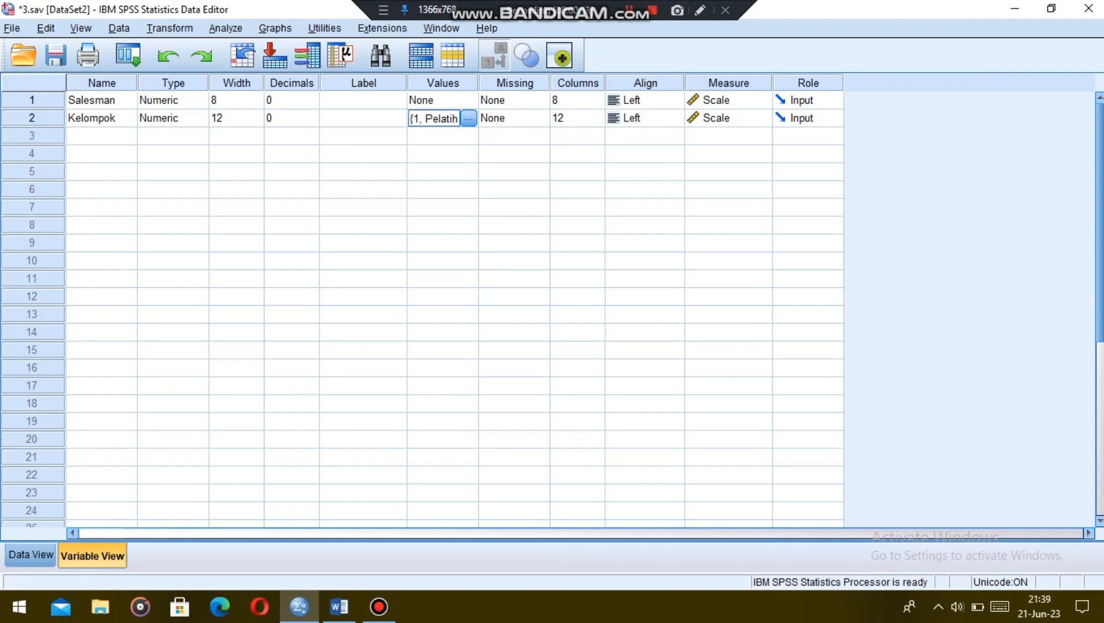
pyautogui.click(468, 119)
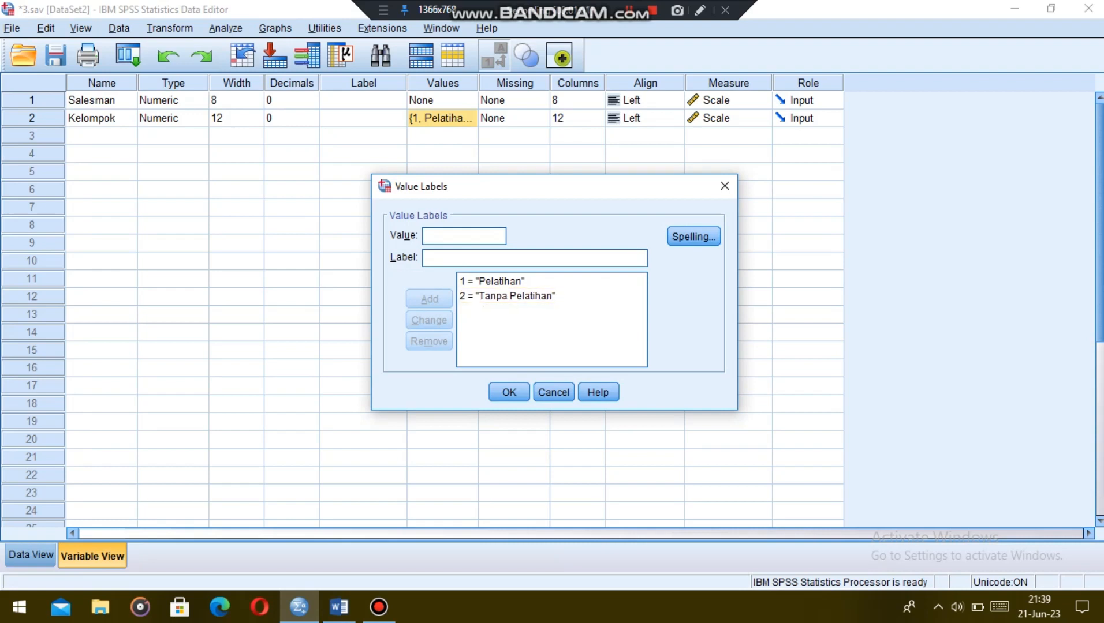
pyautogui.click(509, 393)
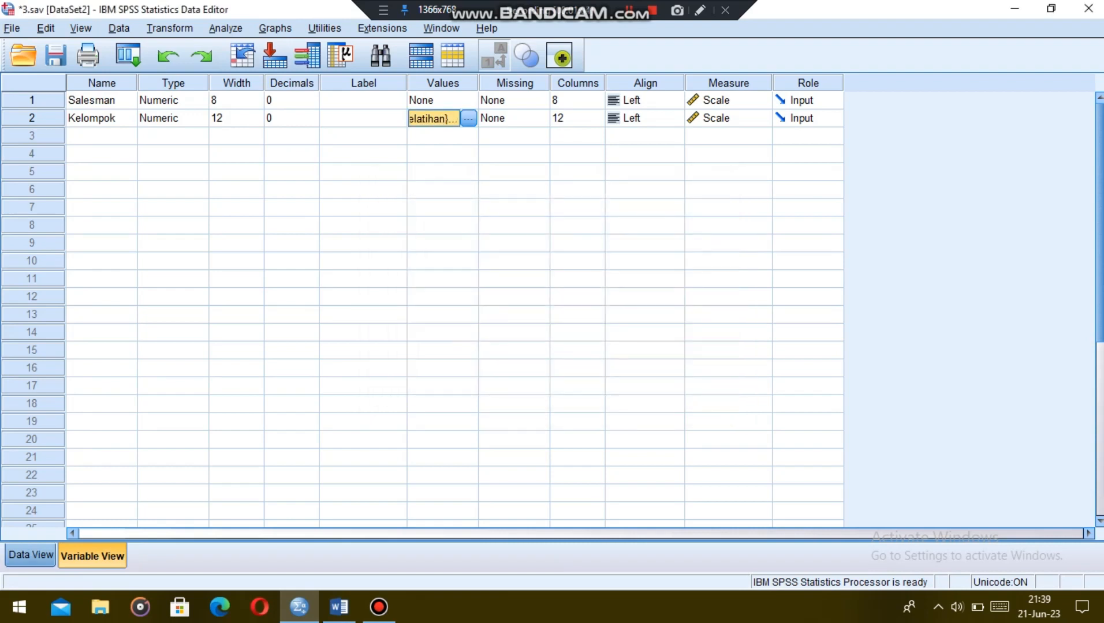
pyautogui.click(31, 555)
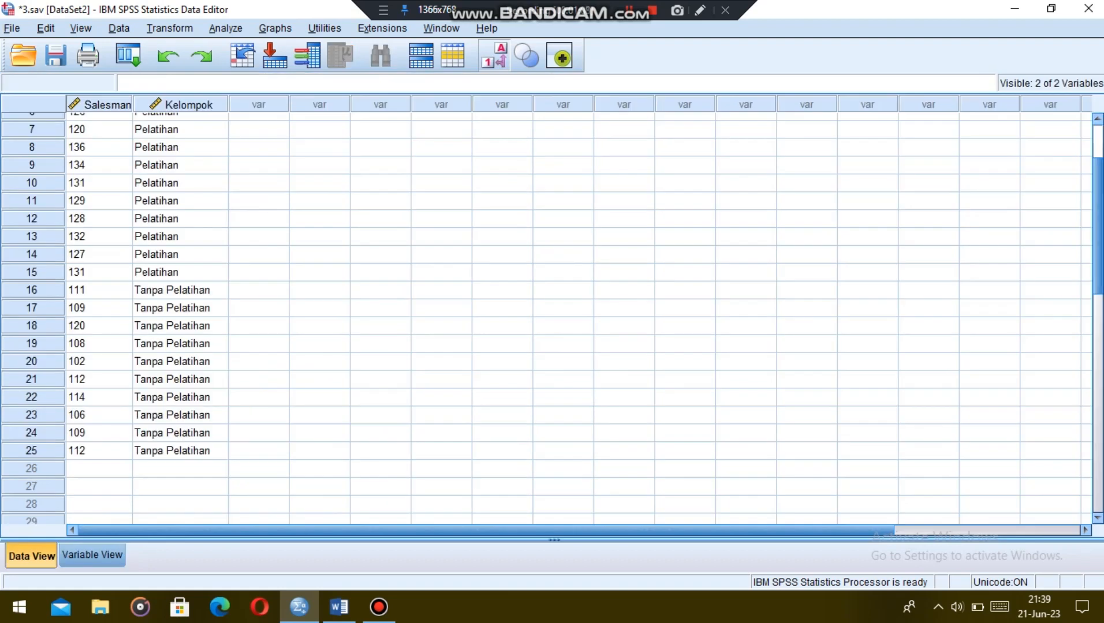
pyautogui.scroll(2, 552, 318)
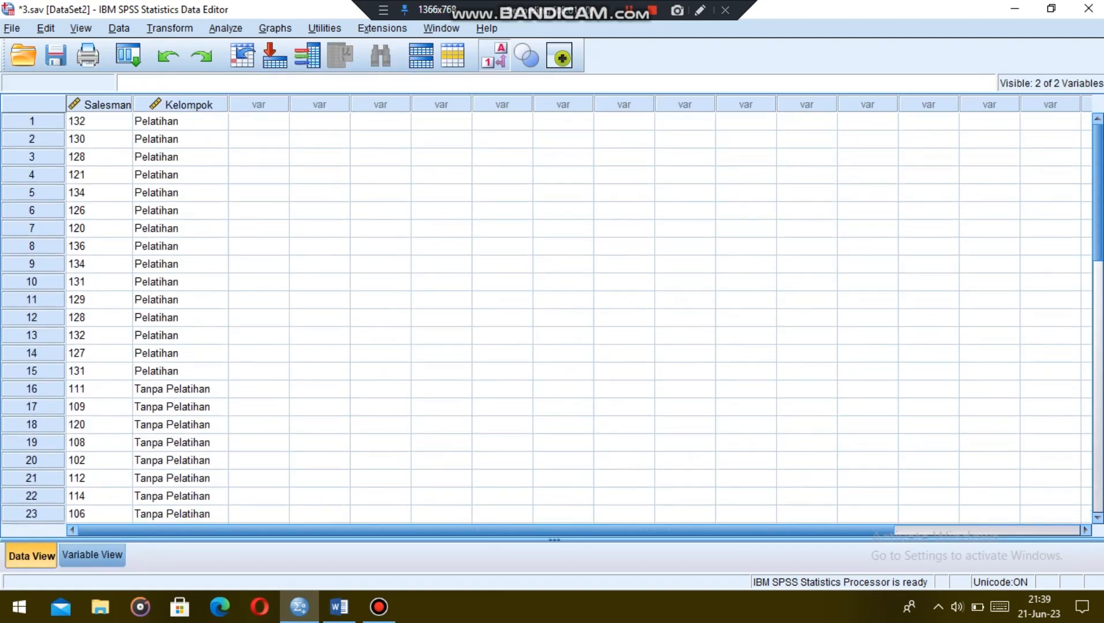
pyautogui.scroll(-2, 552, 319)
pyautogui.scroll(2, 553, 318)
# - Set up a legacy Two-Independent-Samples test with Salesman as the test variable and Kelompok as the grouping variable
pyautogui.click(225, 29)
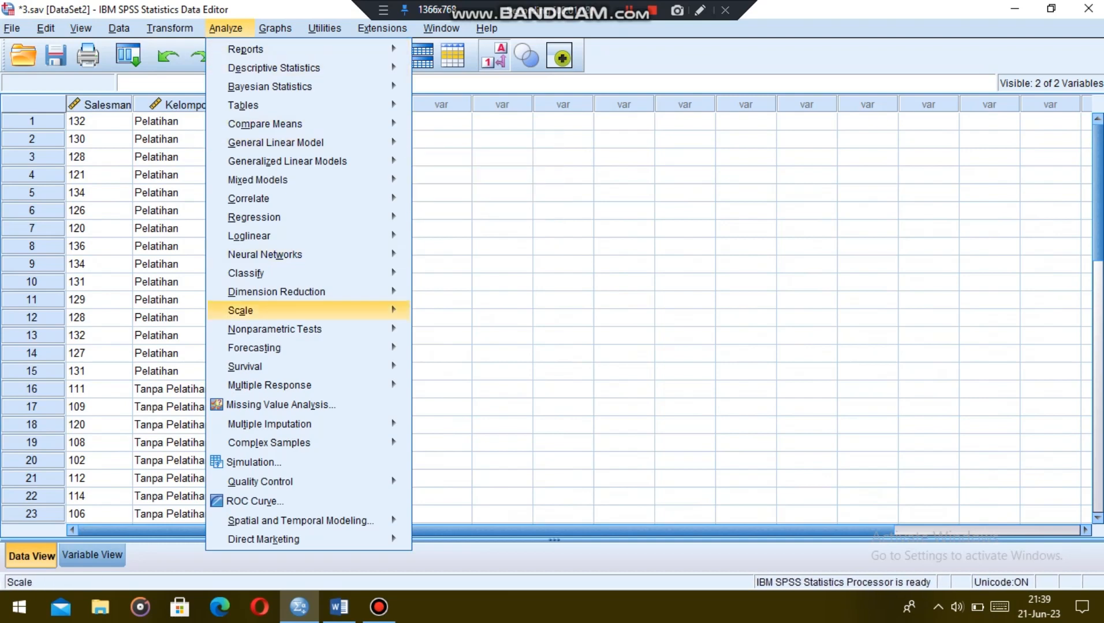
pyautogui.moveTo(274, 329)
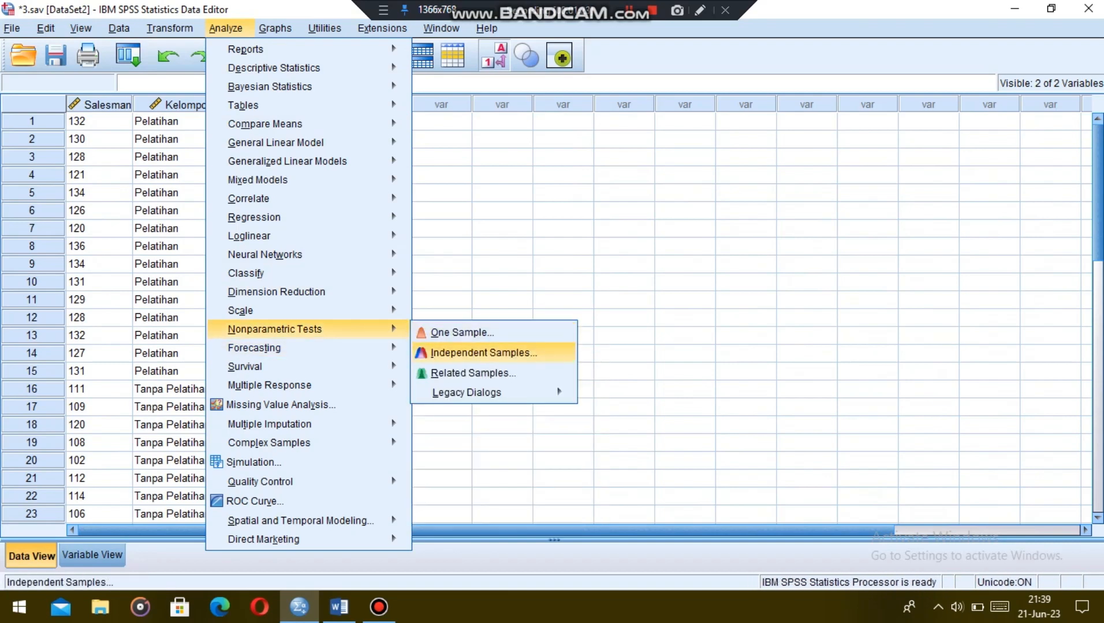
pyautogui.moveTo(466, 393)
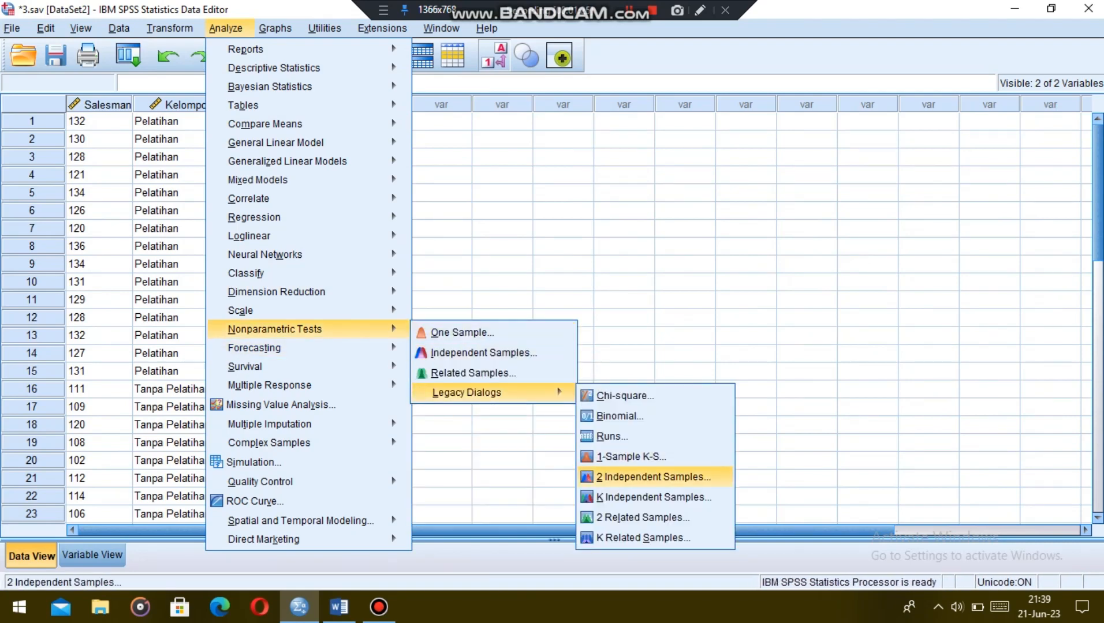
pyautogui.click(653, 477)
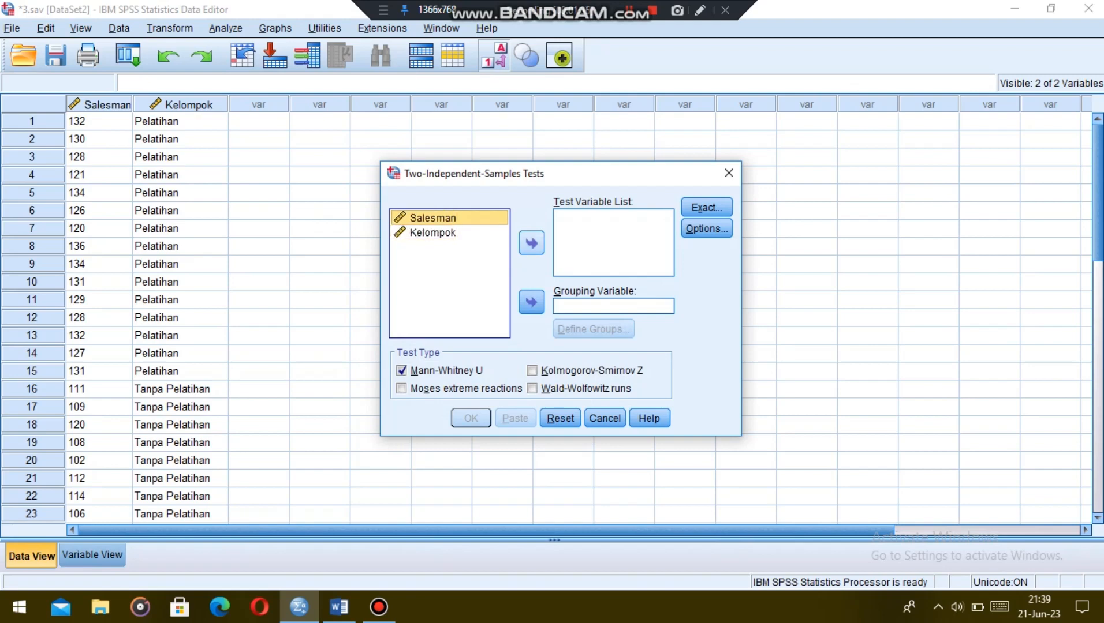
pyautogui.click(531, 243)
pyautogui.click(432, 218)
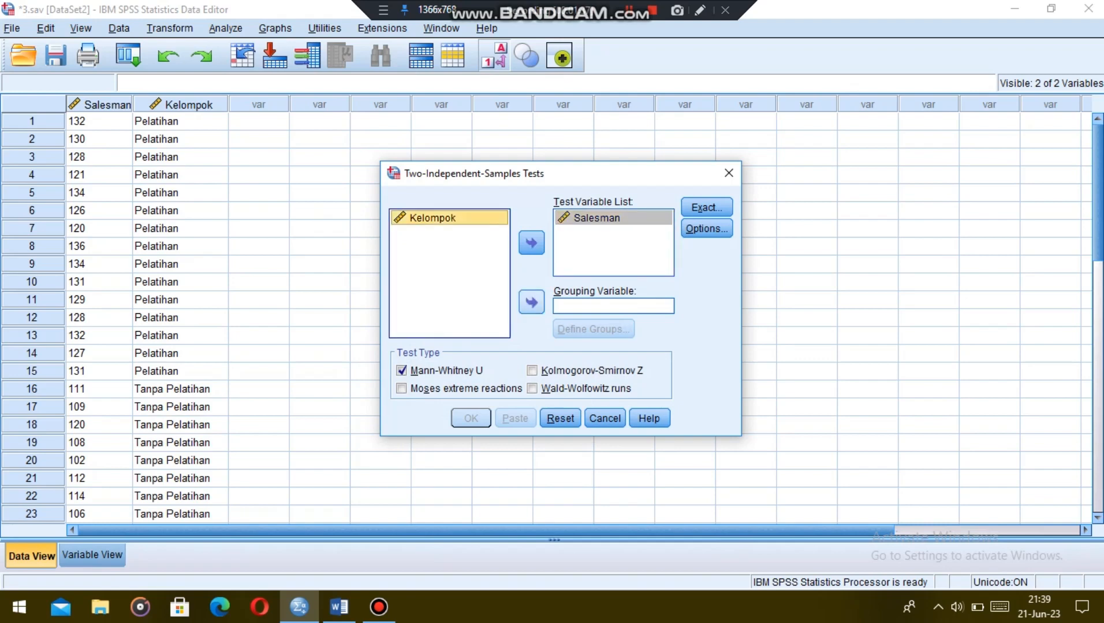
pyautogui.click(531, 302)
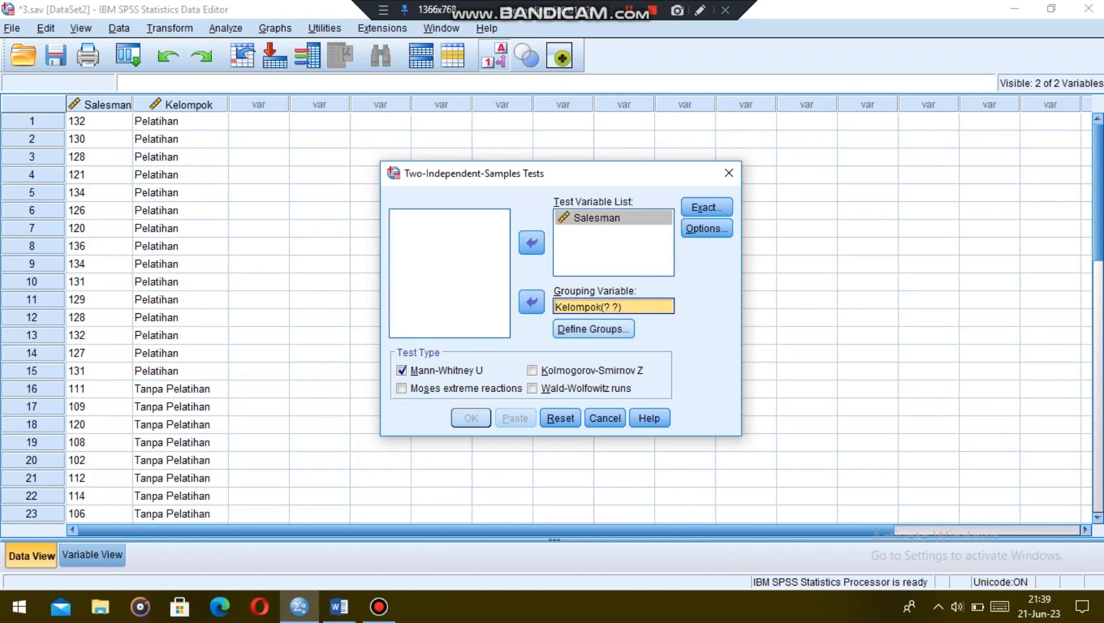
# - Define the Kelompok groups as 1 and 2 and run the Mann-Whitney U test
pyautogui.click(593, 329)
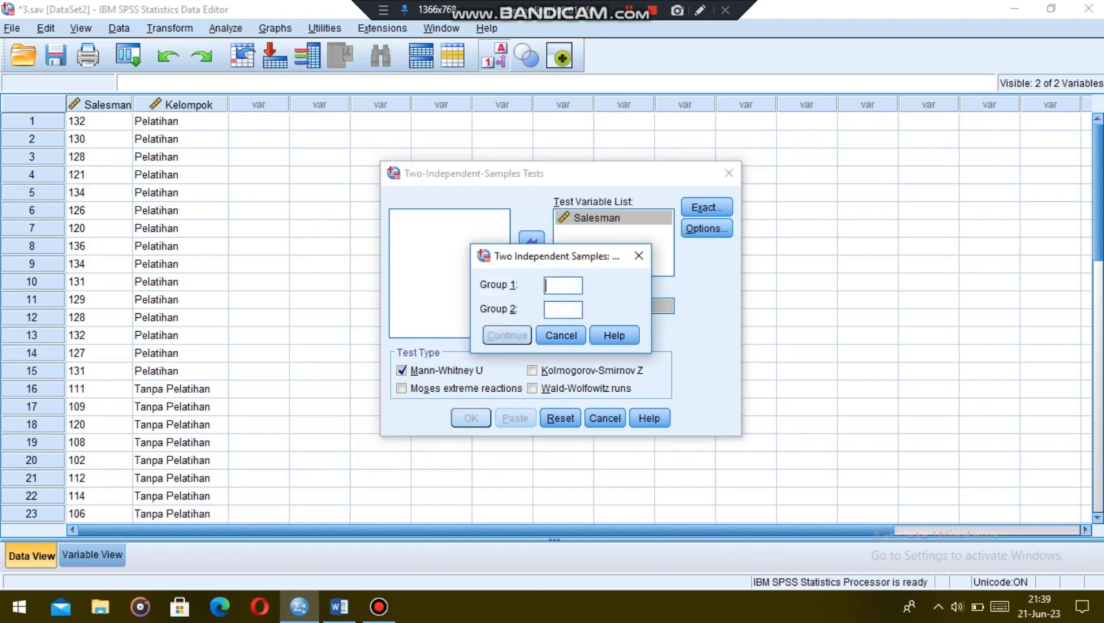
pyautogui.write('1')
pyautogui.press('Tab')
pyautogui.write('2')
pyautogui.press('Return')
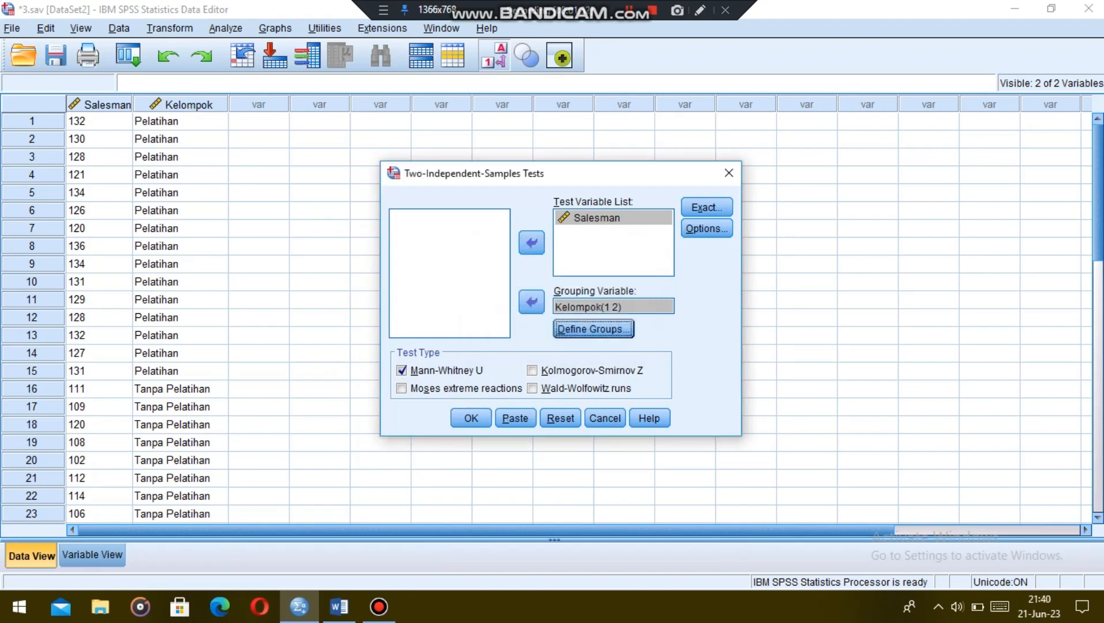
pyautogui.click(470, 418)
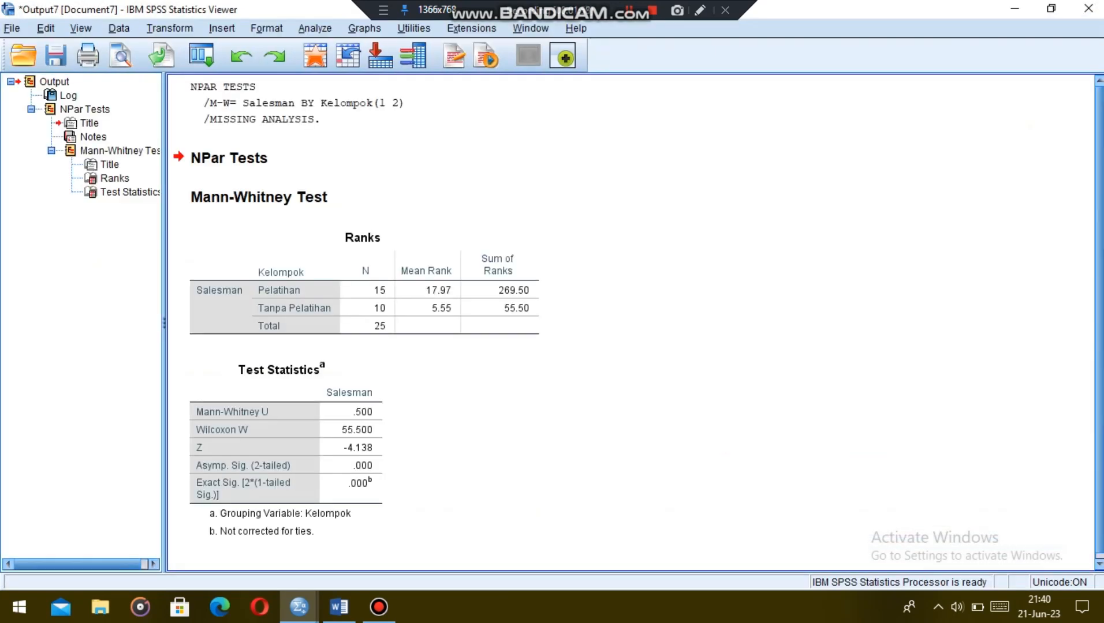
pyautogui.scroll(-1, 630, 323)
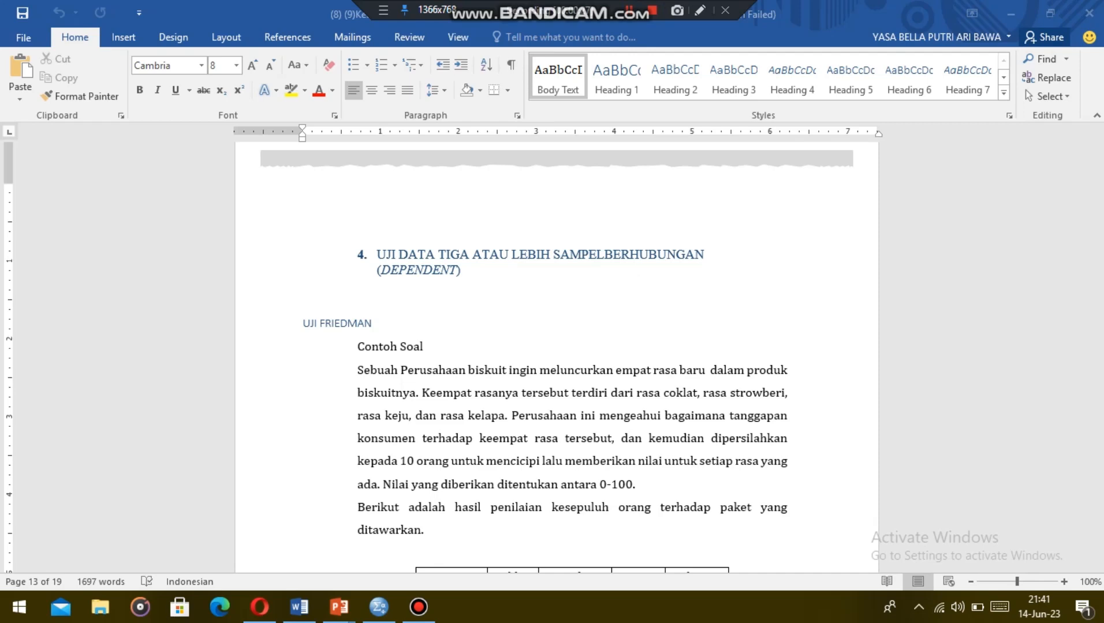
# - Read the Friedman biscuit-flavour example in the Word document, then review the variables and data of Untitled6 in SPSS
pyautogui.click(303, 563)
pyautogui.moveTo(1100, 410); pyautogui.dragTo(1100, 420)
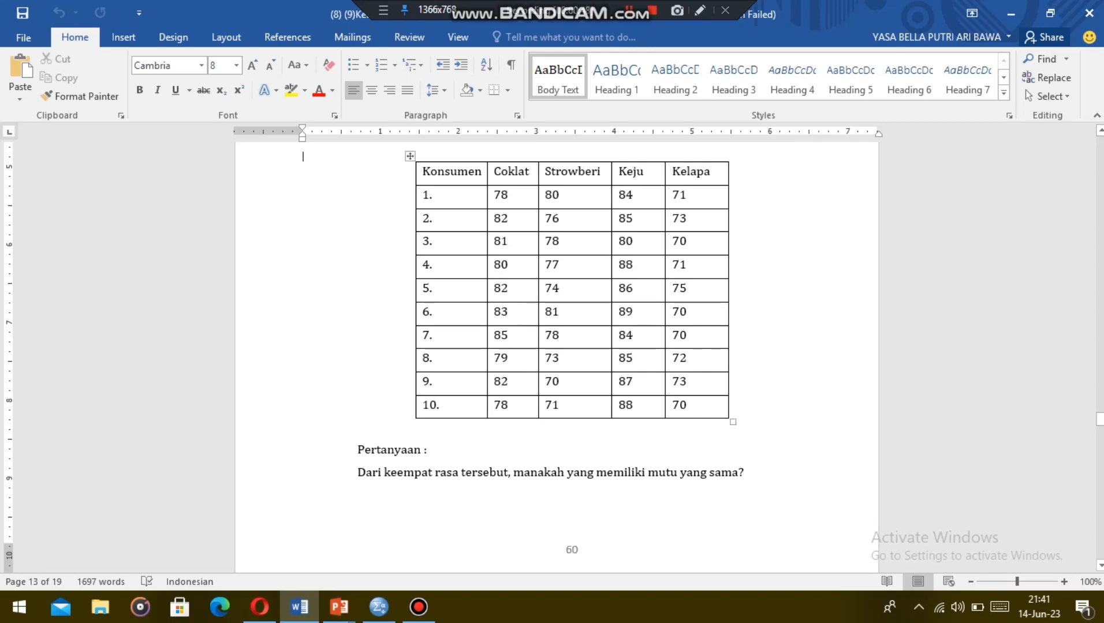
pyautogui.moveTo(1100, 420); pyautogui.dragTo(1100, 413)
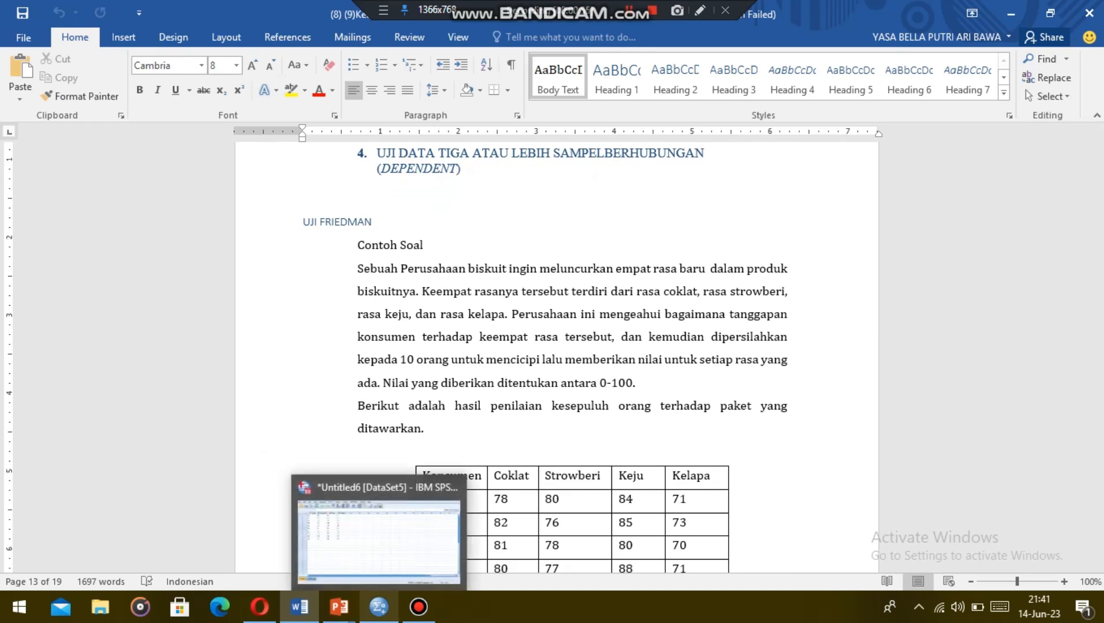
pyautogui.click(379, 607)
pyautogui.click(93, 556)
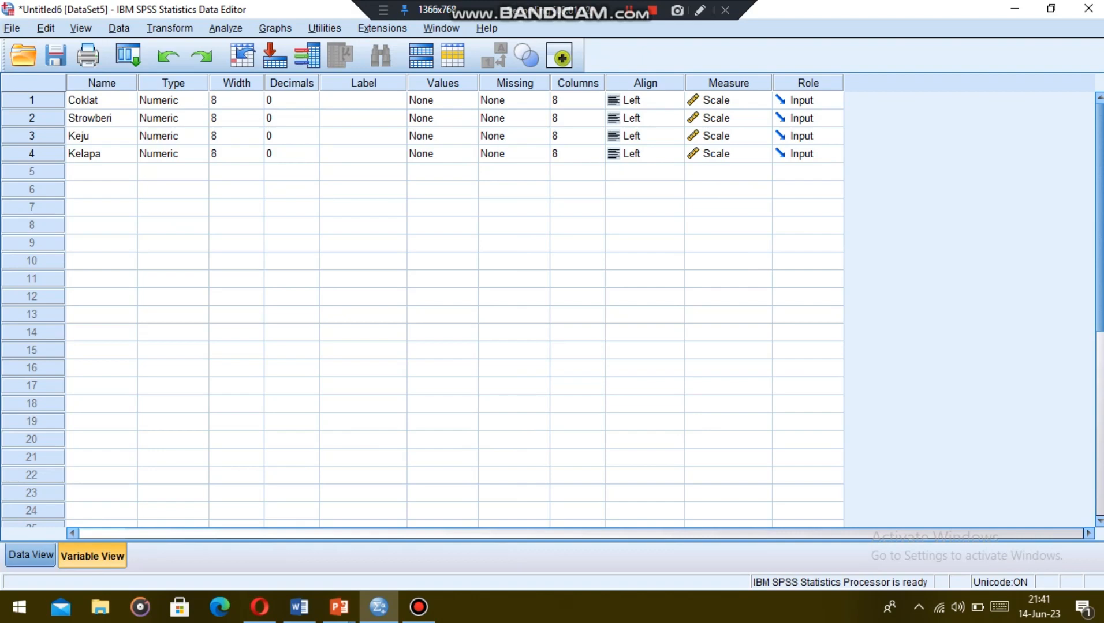
pyautogui.click(31, 555)
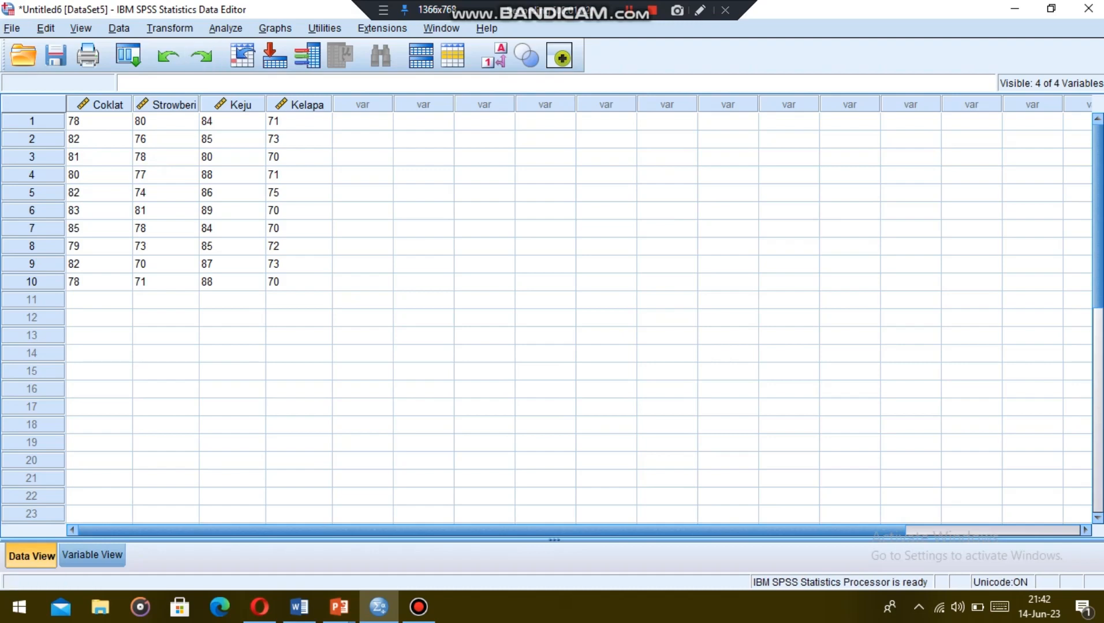
# - Set up a legacy K-Related-Samples test with Coklat, Strowberi, Keju and Kelapa as the test variables
pyautogui.click(226, 28)
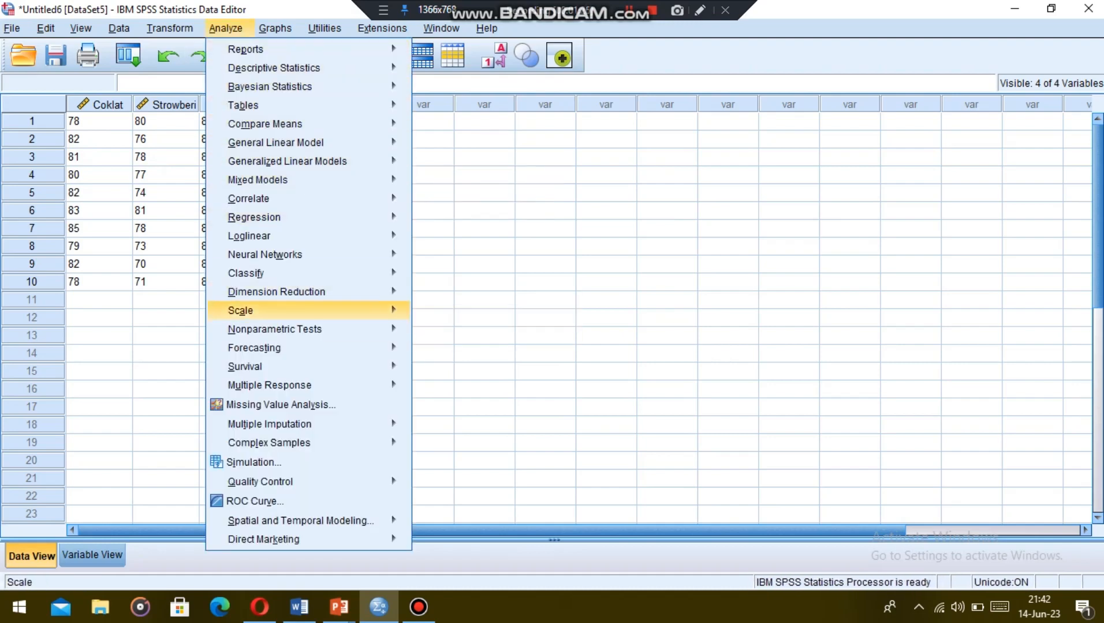
pyautogui.moveTo(275, 329)
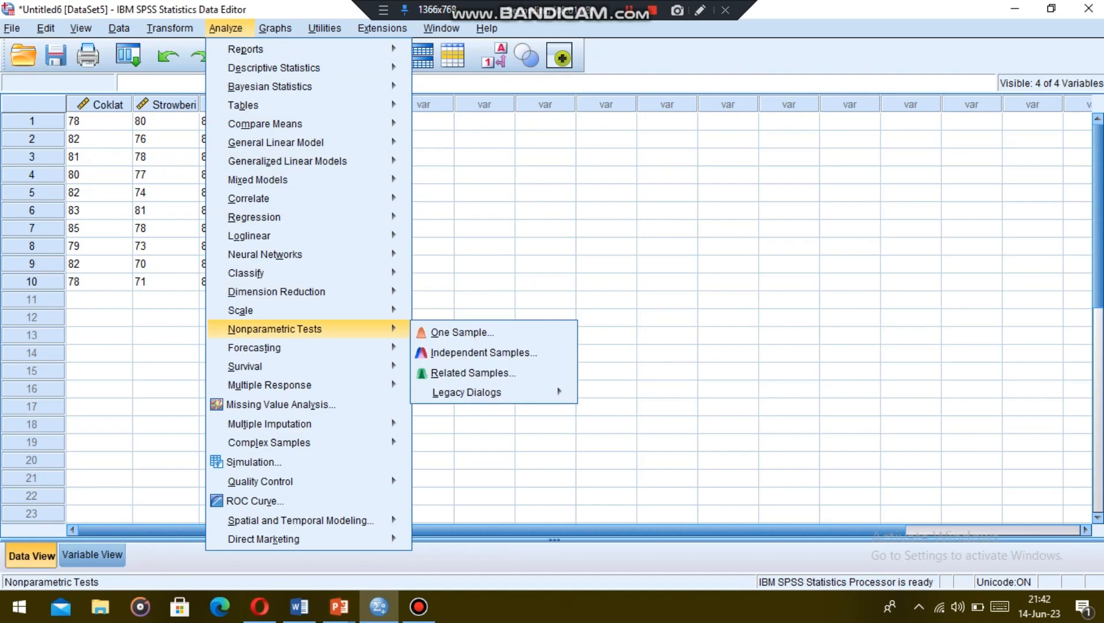
pyautogui.moveTo(466, 392)
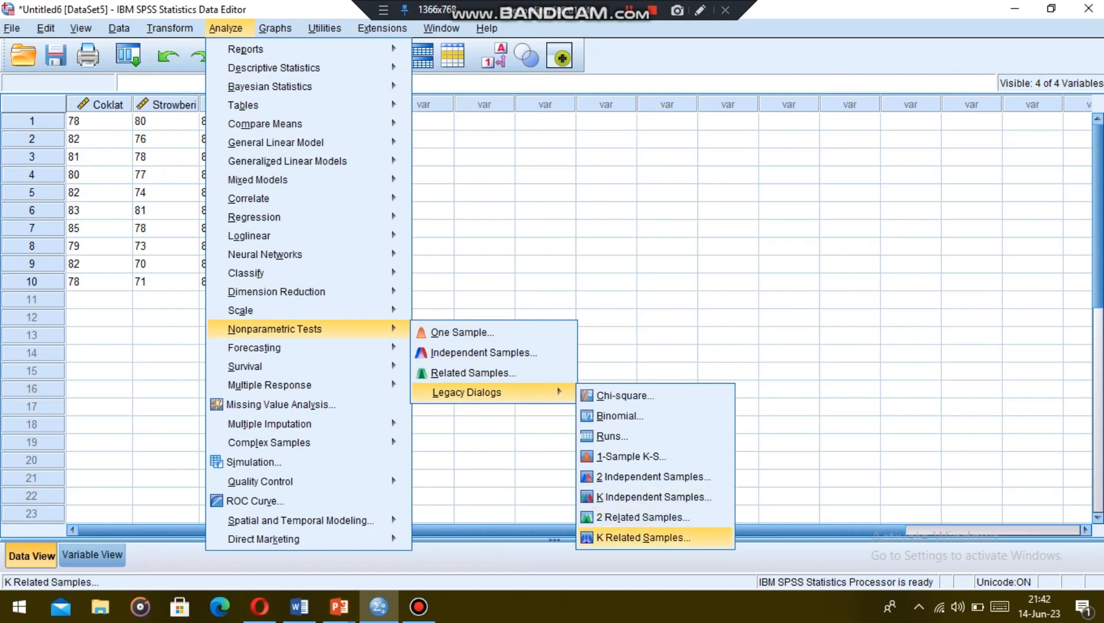
pyautogui.click(643, 538)
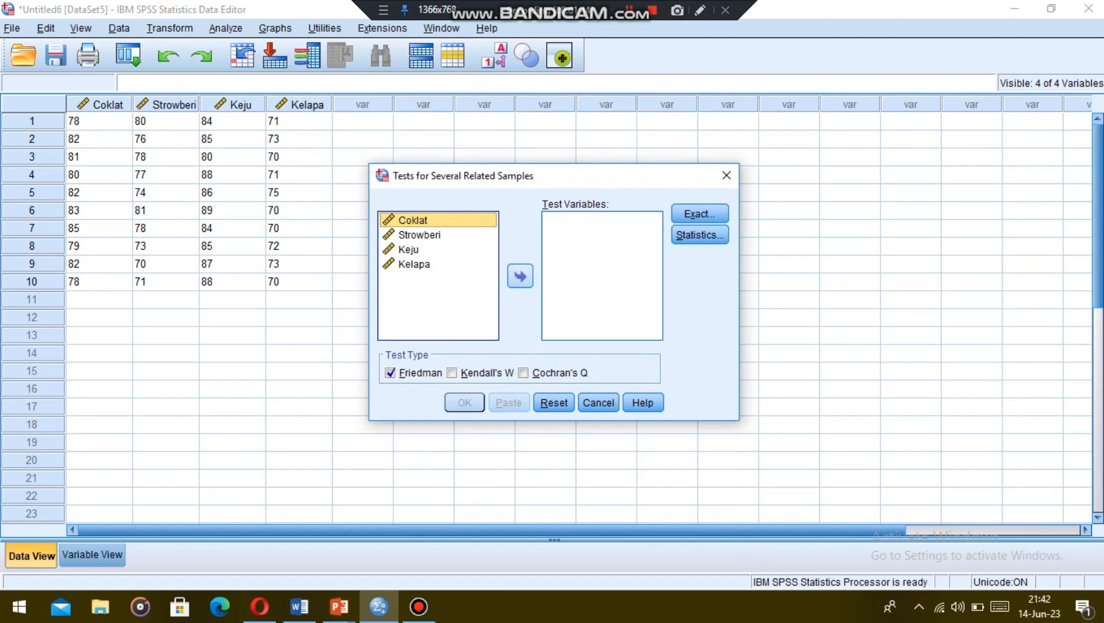
pyautogui.click(520, 277)
pyautogui.click(419, 220)
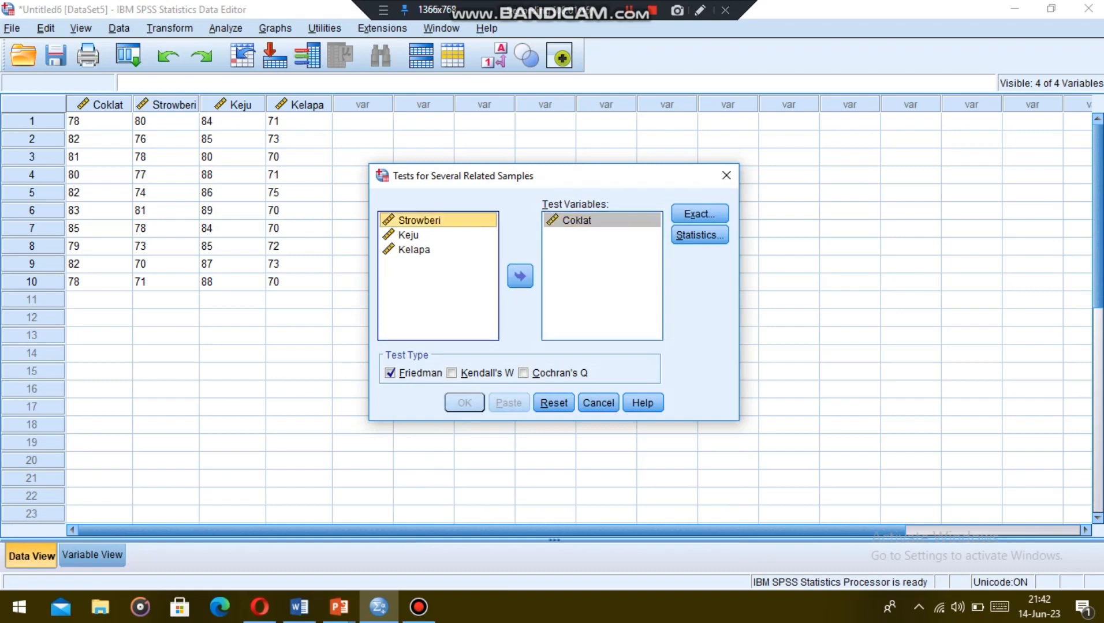
pyautogui.click(520, 276)
pyautogui.click(408, 220)
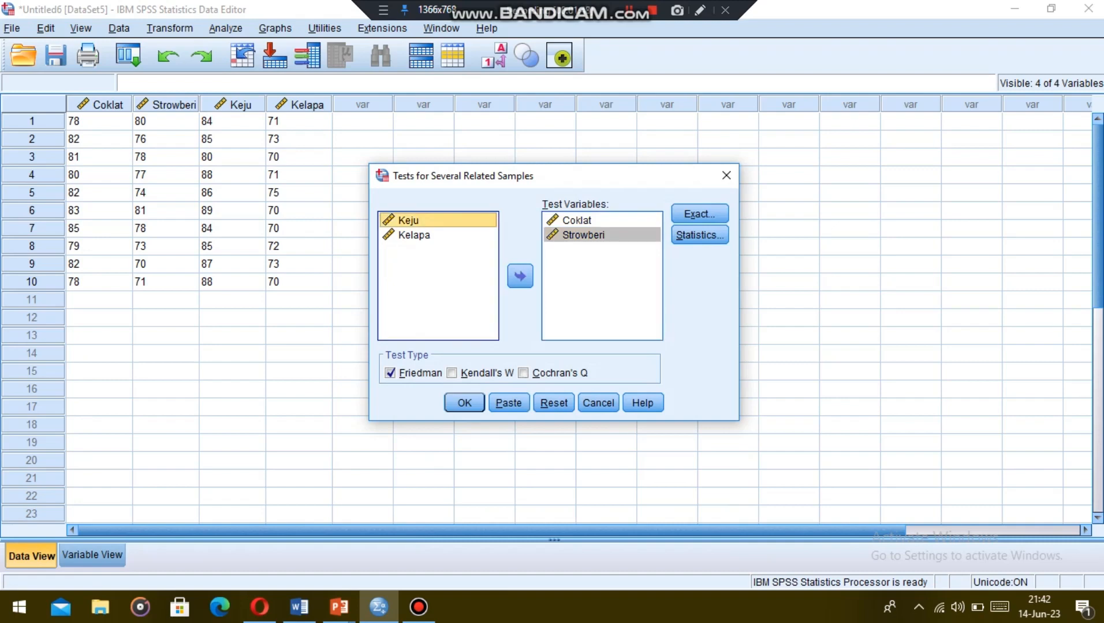
pyautogui.click(521, 276)
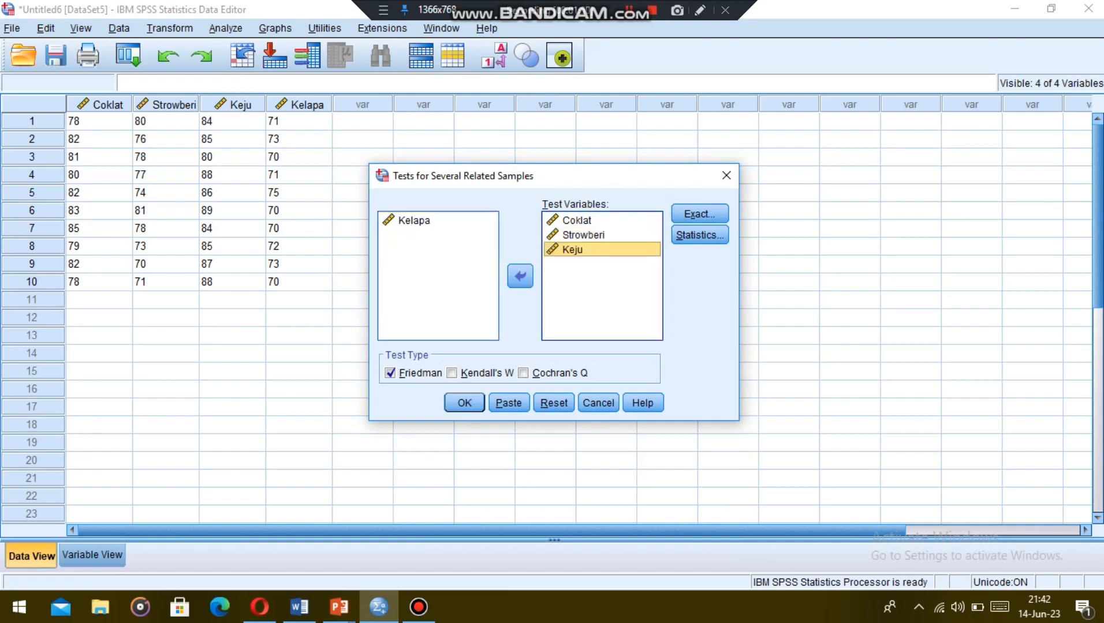
pyautogui.click(410, 220)
pyautogui.click(520, 276)
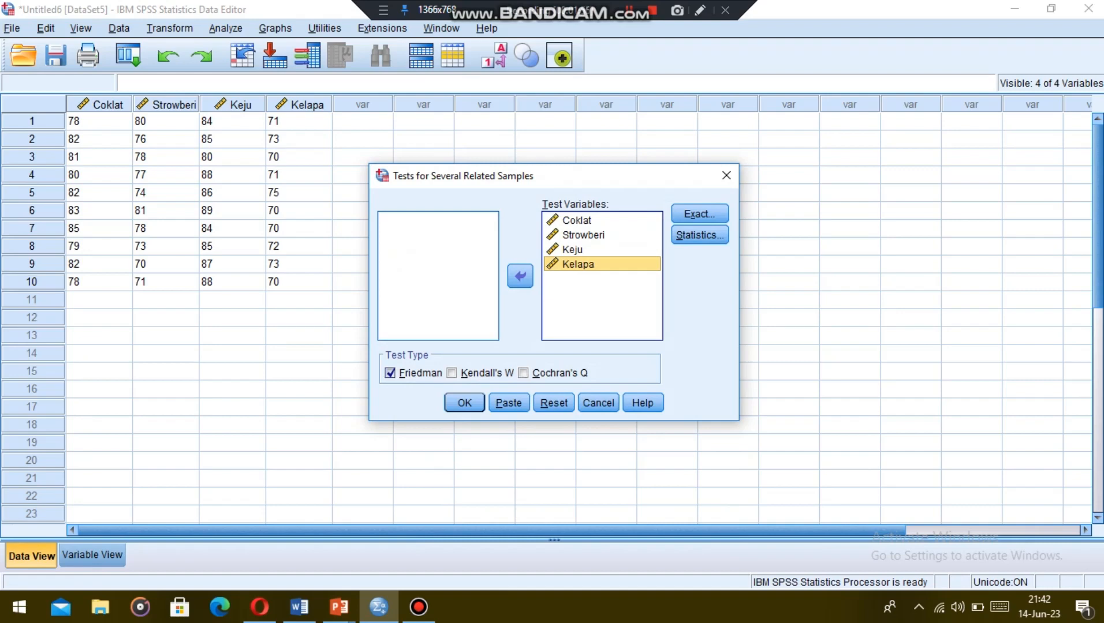
# - Run the several-related-samples test on the four flavours with Friedman as the only test type
pyautogui.click(390, 373)
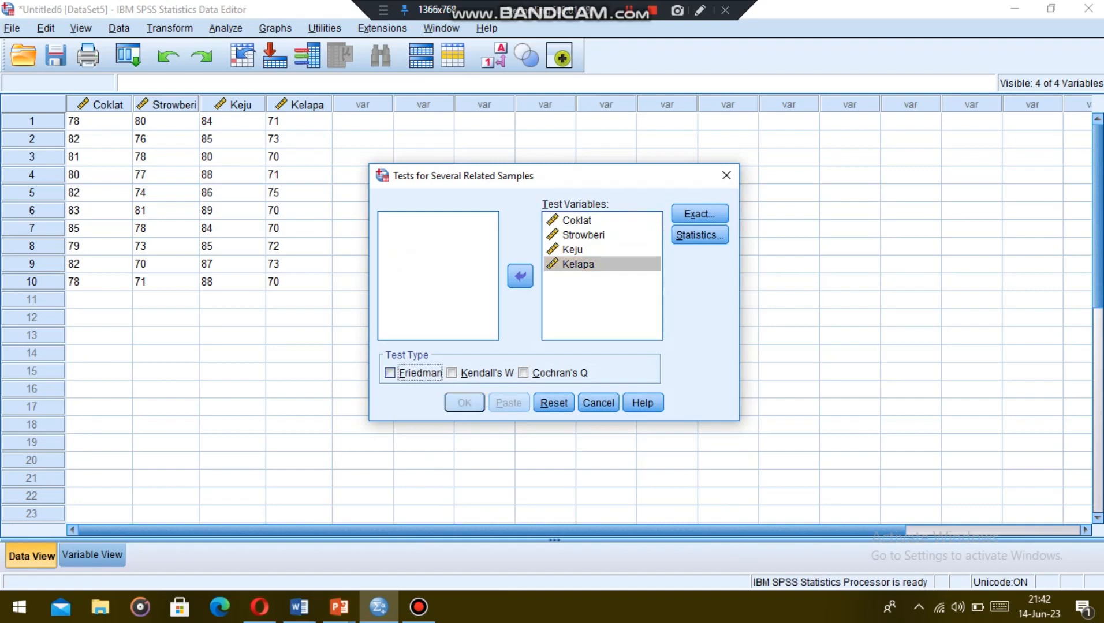
pyautogui.click(390, 373)
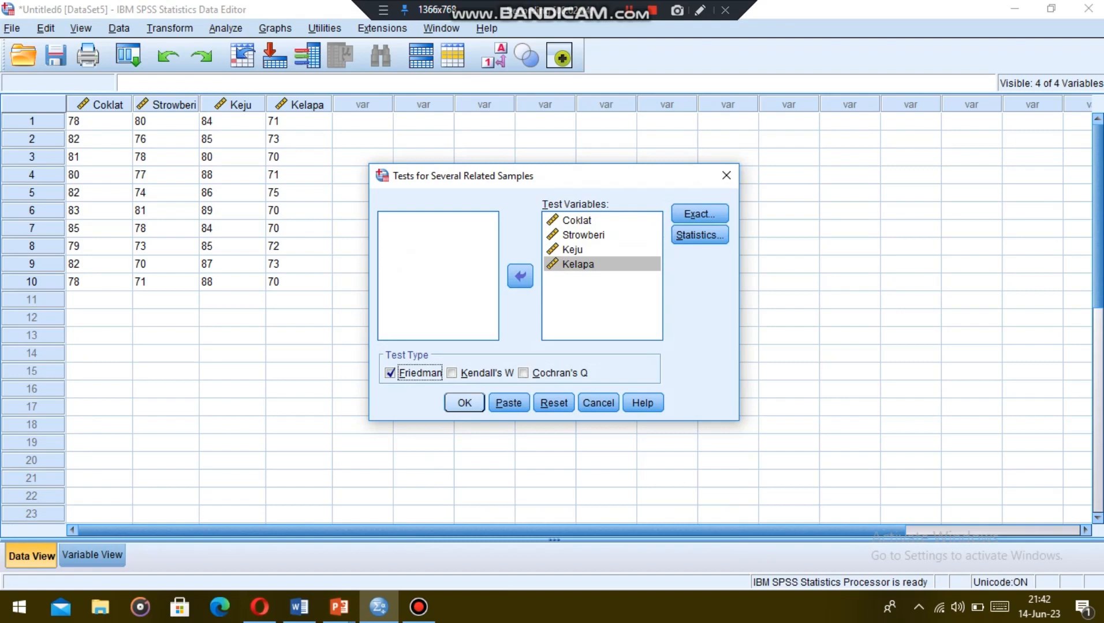
pyautogui.press('Return')
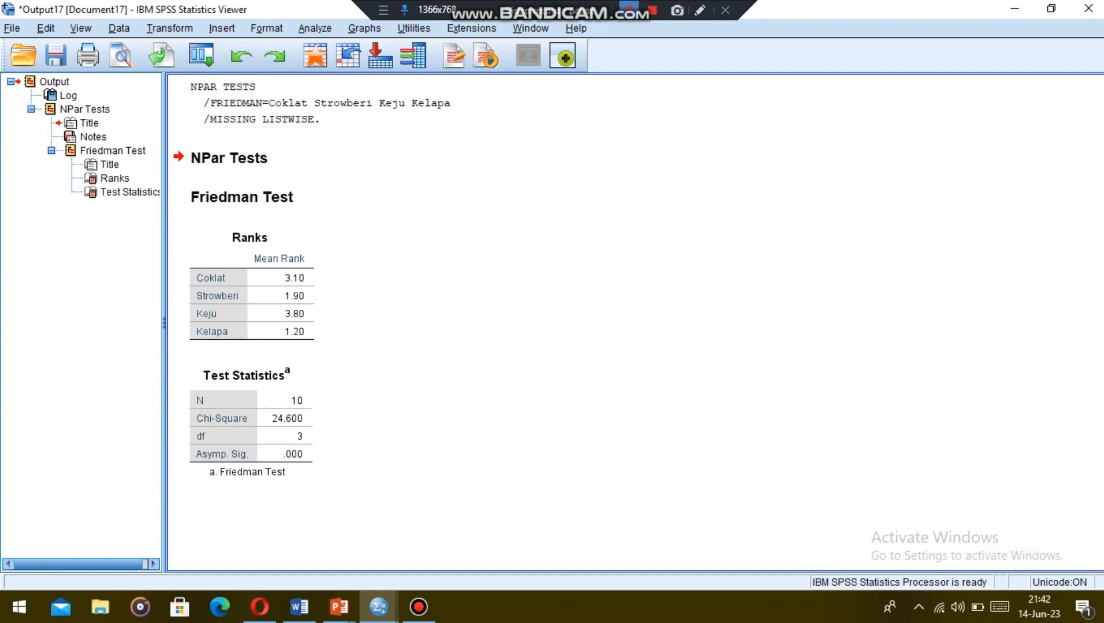
pyautogui.click(630, 9)
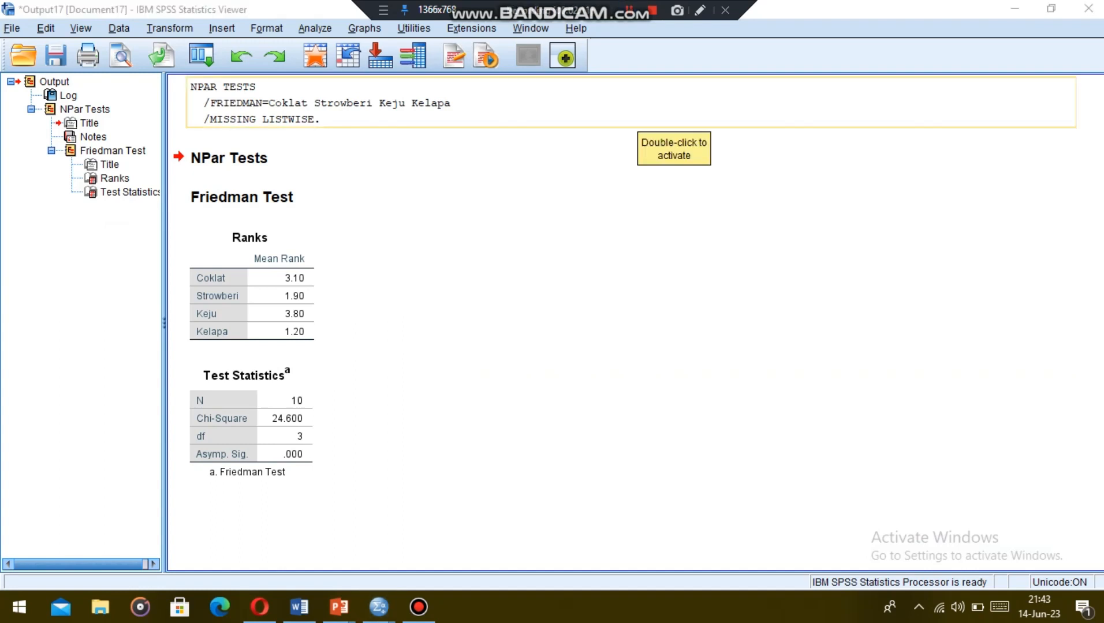